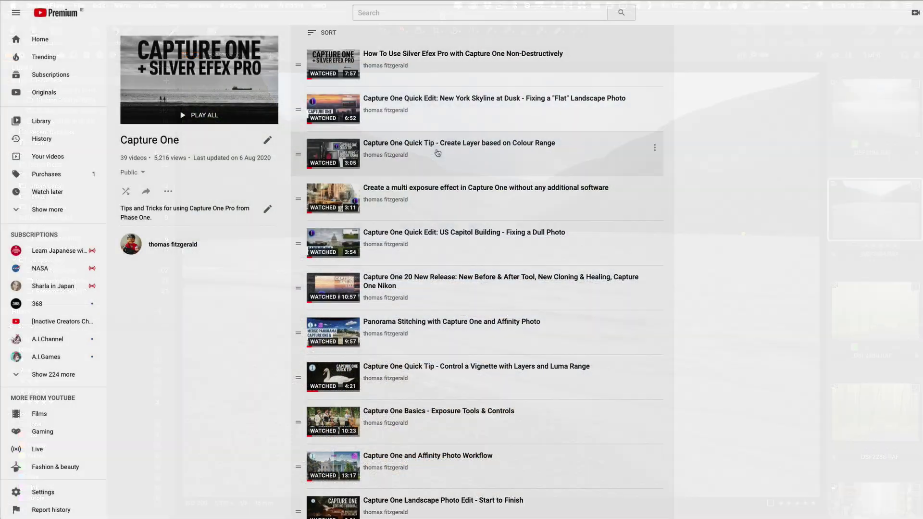
Step: Scroll the Capture One playlist to the 'How to do Dehaze in Capture One Pro' video
scroll(437, 152, "down", 10)
scroll(438, 153, "down", 5)
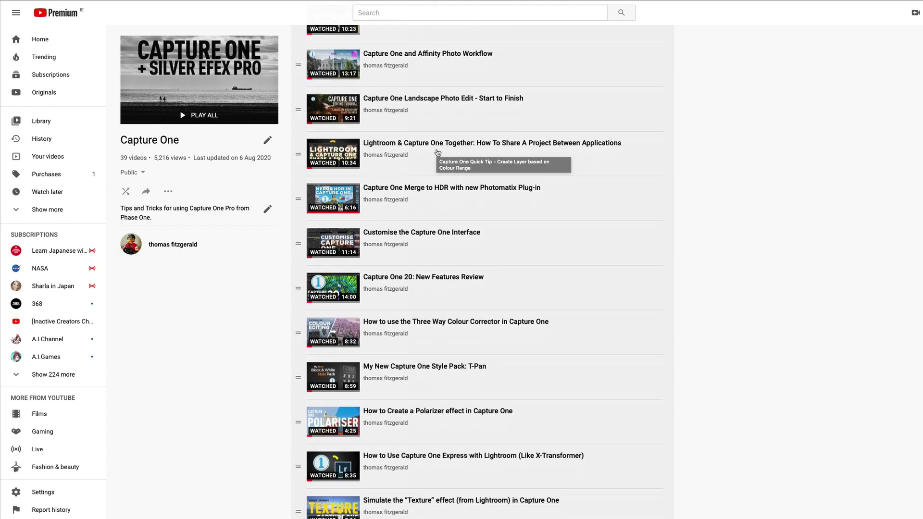
scroll(437, 153, "down", 6)
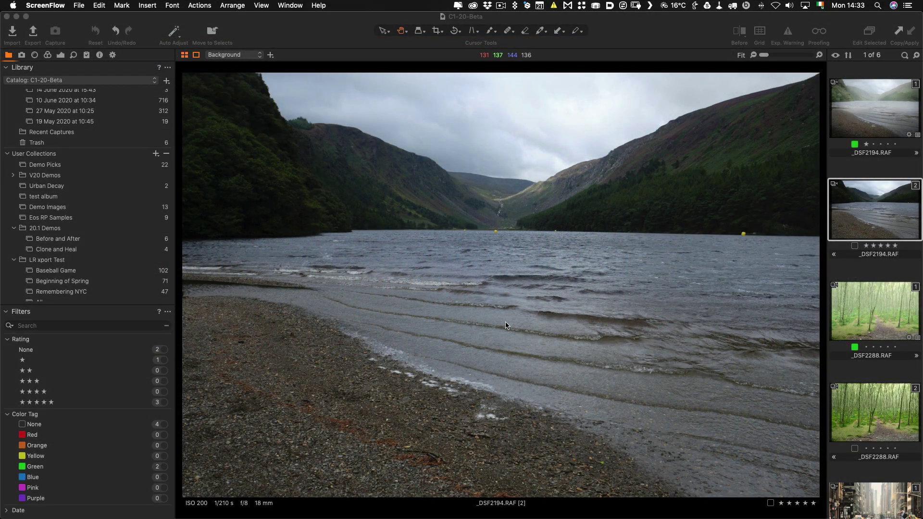
Step: Add an empty adjustment layer, Adjustment Layer 1, above the lake photo's Background
left_click(506, 325)
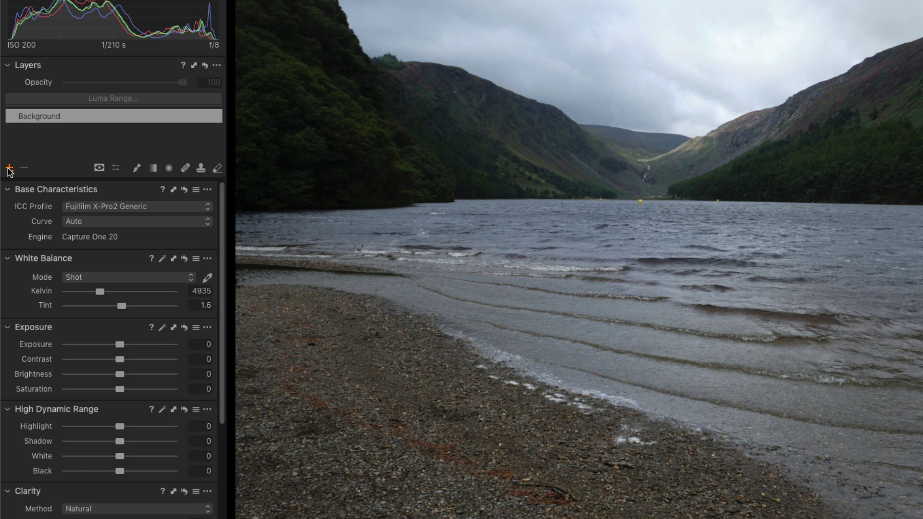
left_click(7, 208)
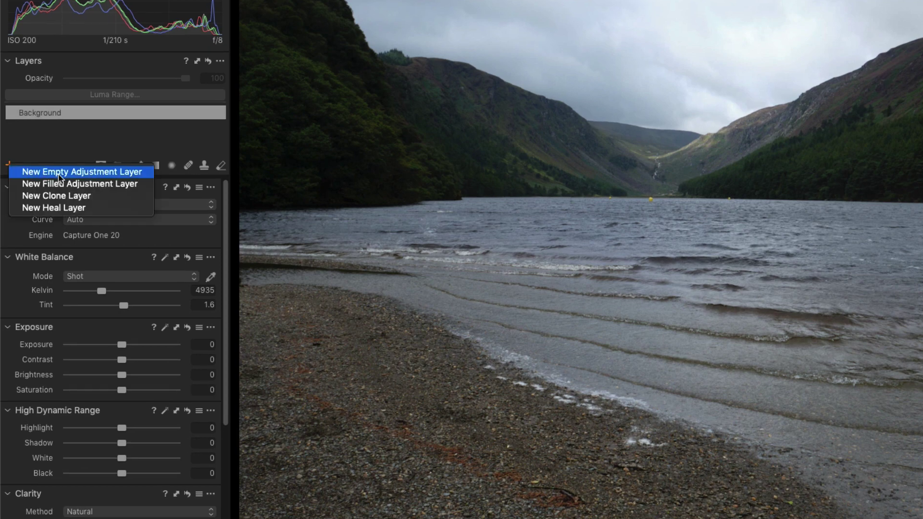
left_click(60, 186)
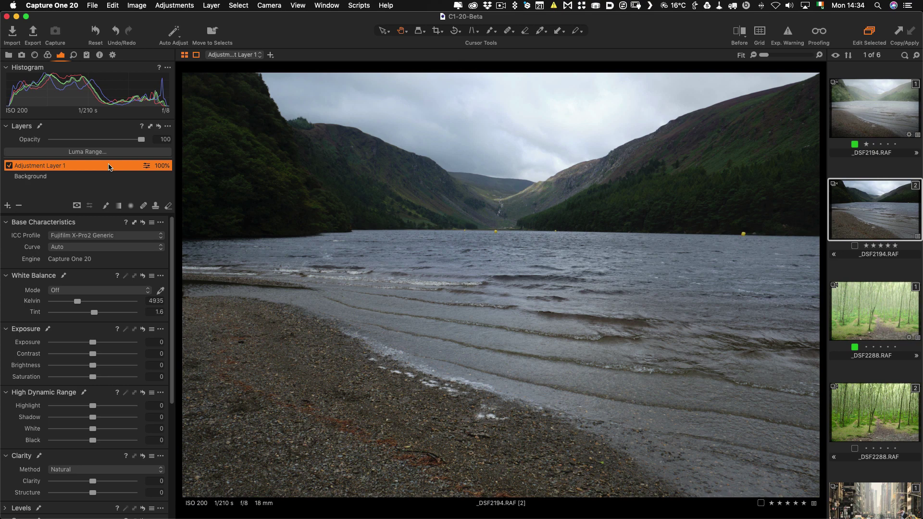
Step: Apply the Haze2 user style to Adjustment Layer 1, fogging the entire lake photo
right_click(80, 166)
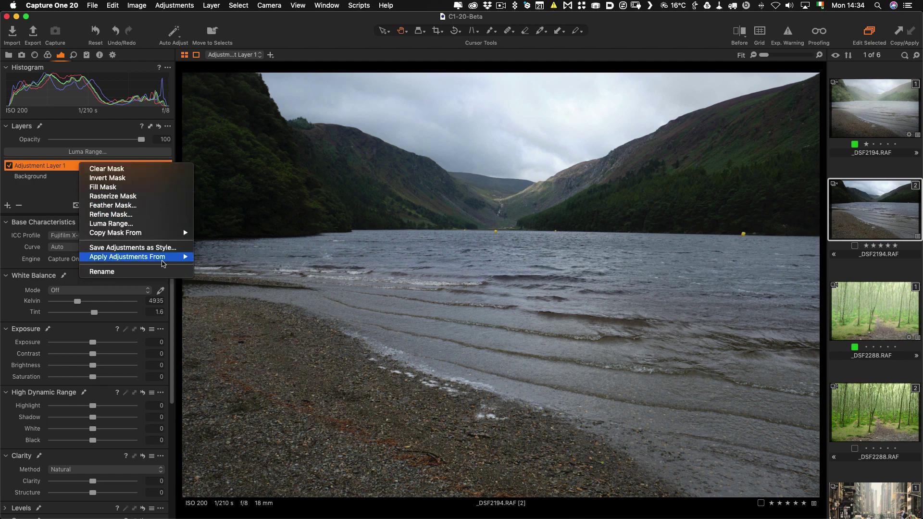
mouse_move(163, 261)
mouse_move(238, 262)
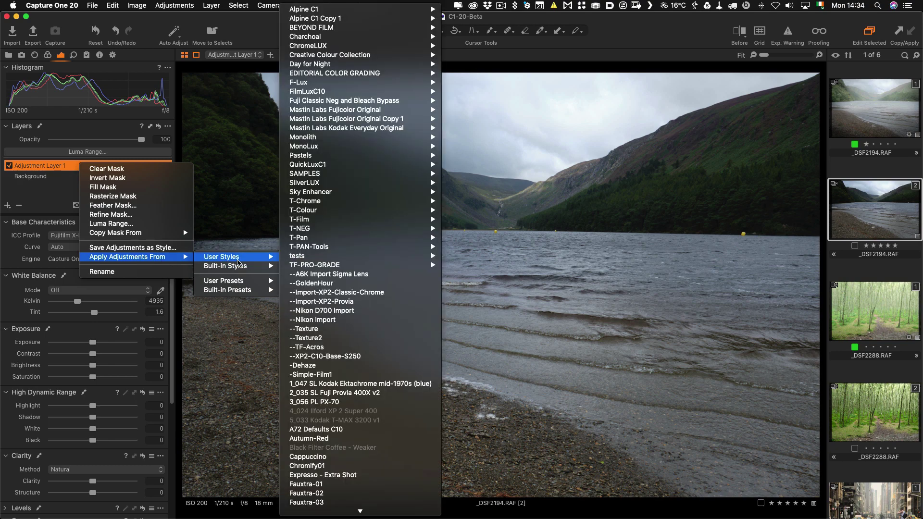
scroll(366, 276, "down", 5)
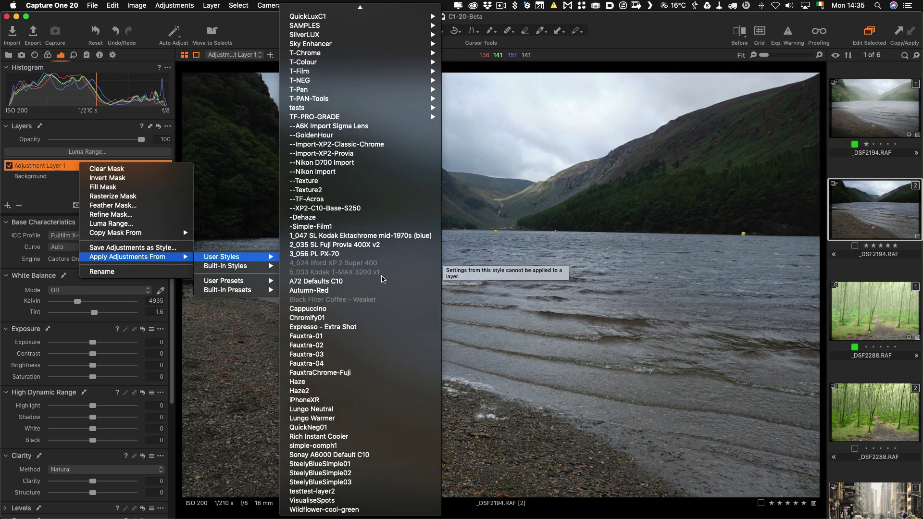
scroll(383, 280, "up", 3)
scroll(383, 280, "down", 2)
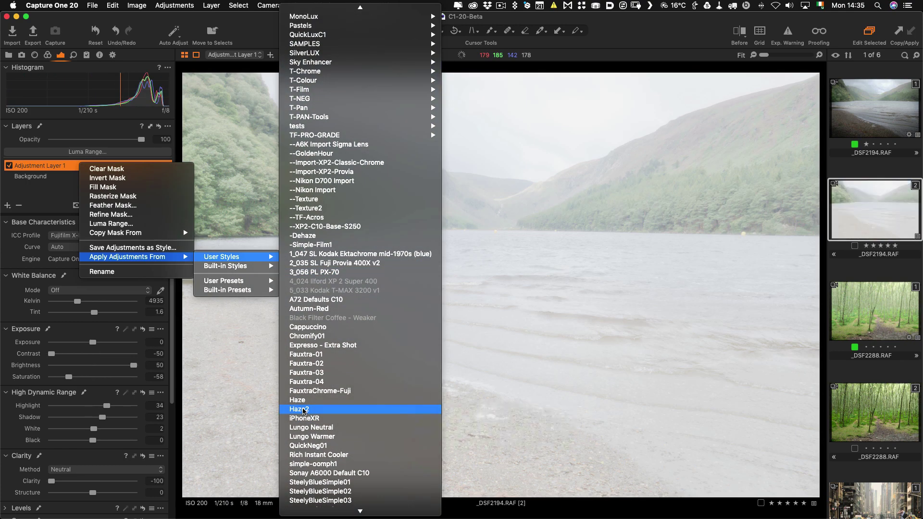
left_click(302, 408)
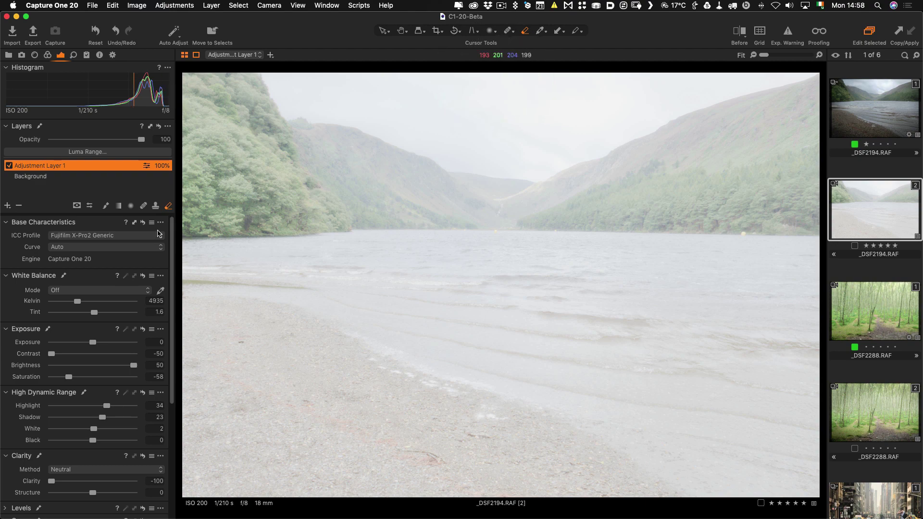
key("h")
scroll(83, 321, "down", 2)
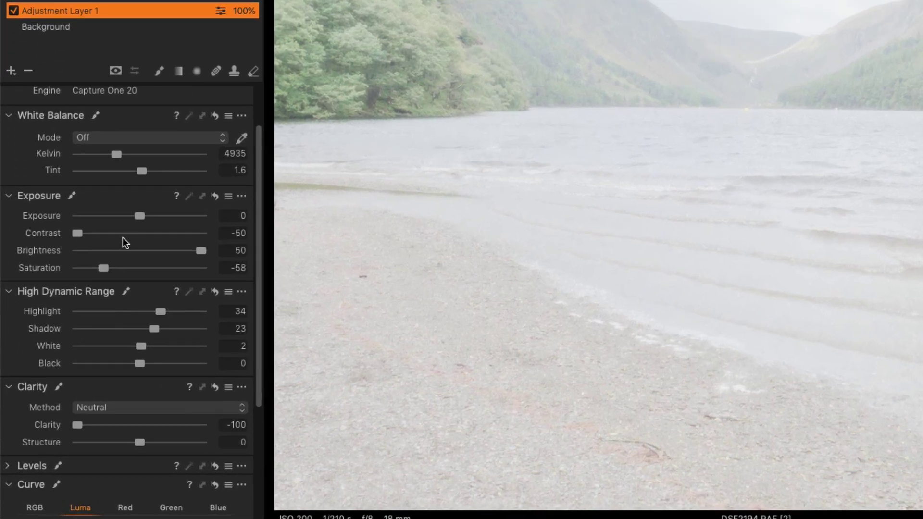
scroll(124, 241, "down", 2)
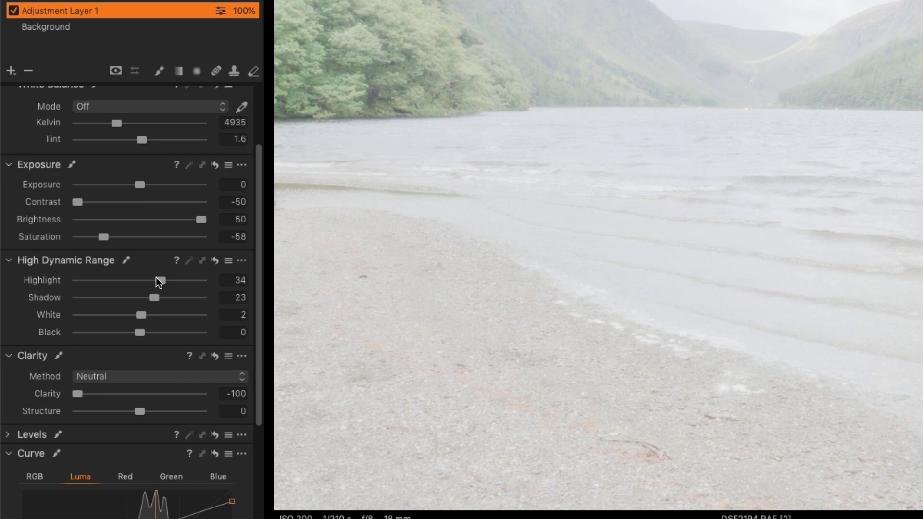
scroll(160, 283, "down", 5)
scroll(159, 283, "down", 2)
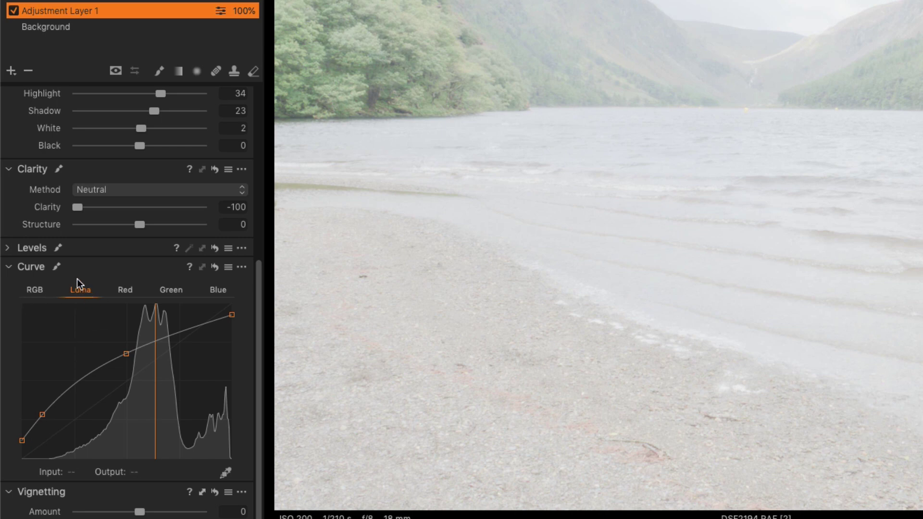
scroll(77, 279, "up", 2)
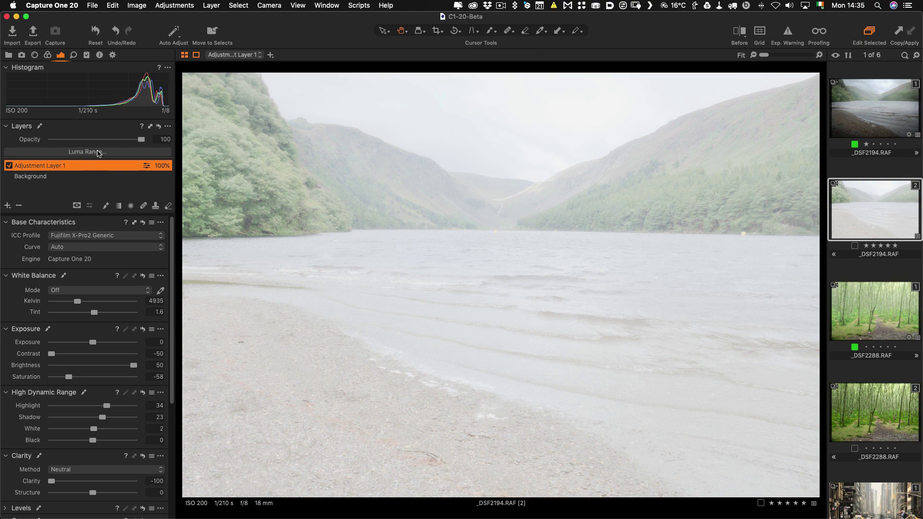
Step: Restrict the haze layer with a Luma Range of 0–109, falloff 0–255 and radius 175.7
left_click(98, 153)
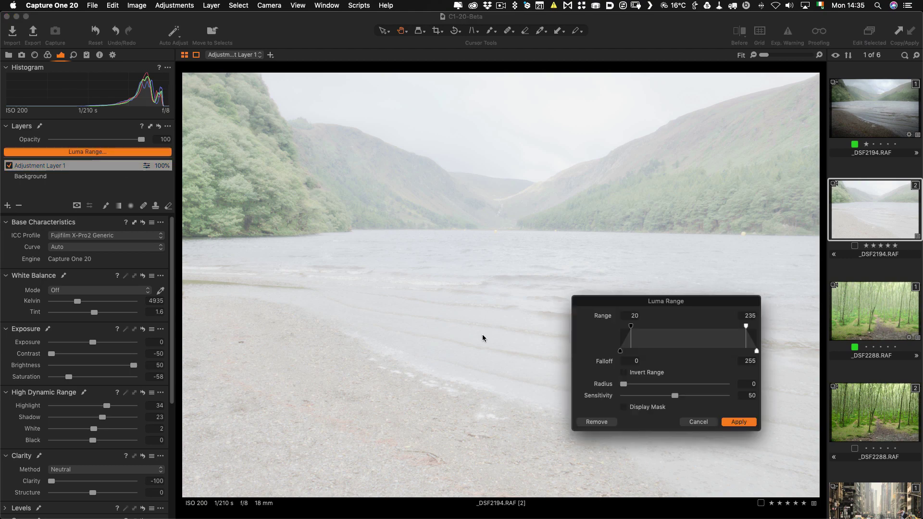
left_click_drag(630, 328, 615, 327)
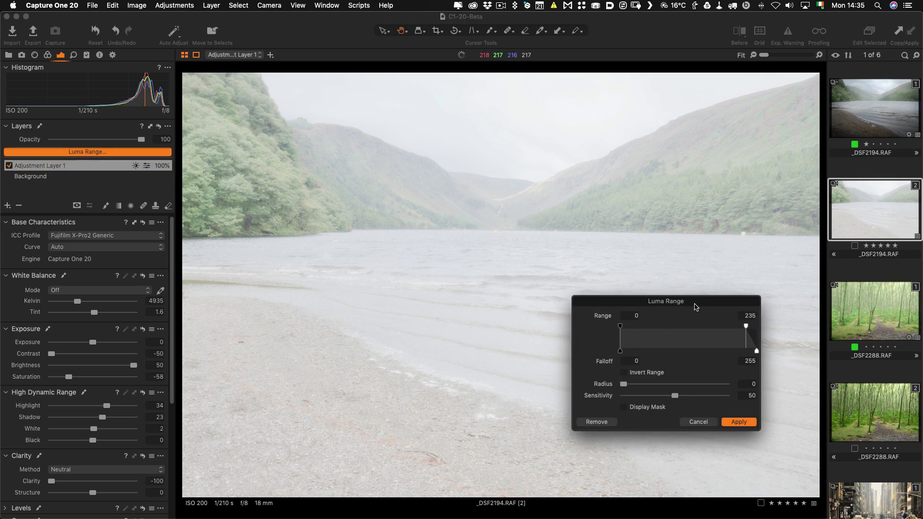
left_click_drag(688, 301, 602, 276)
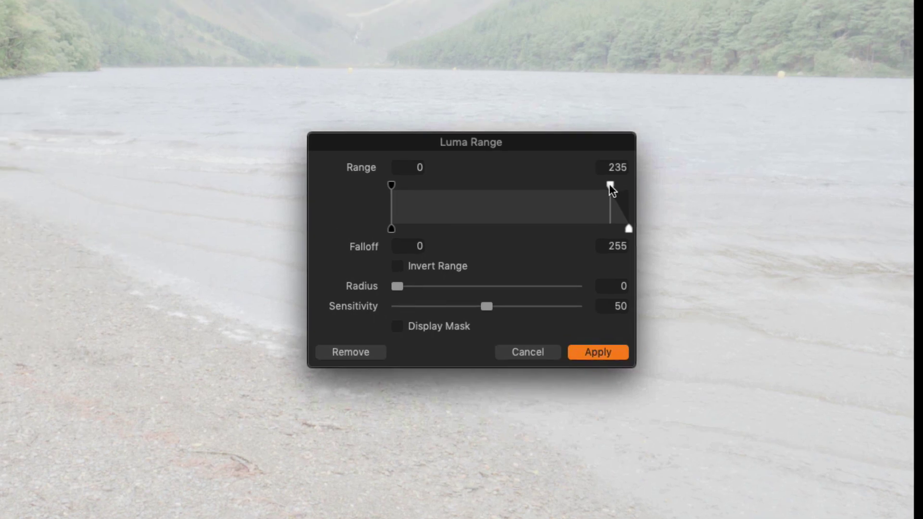
left_click_drag(555, 183, 492, 183)
left_click_drag(513, 230, 631, 230)
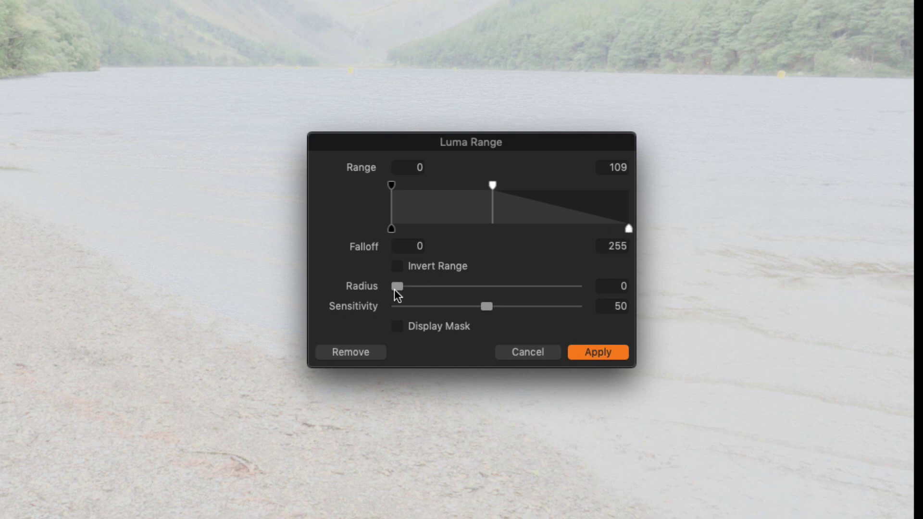
left_click_drag(401, 286, 562, 287)
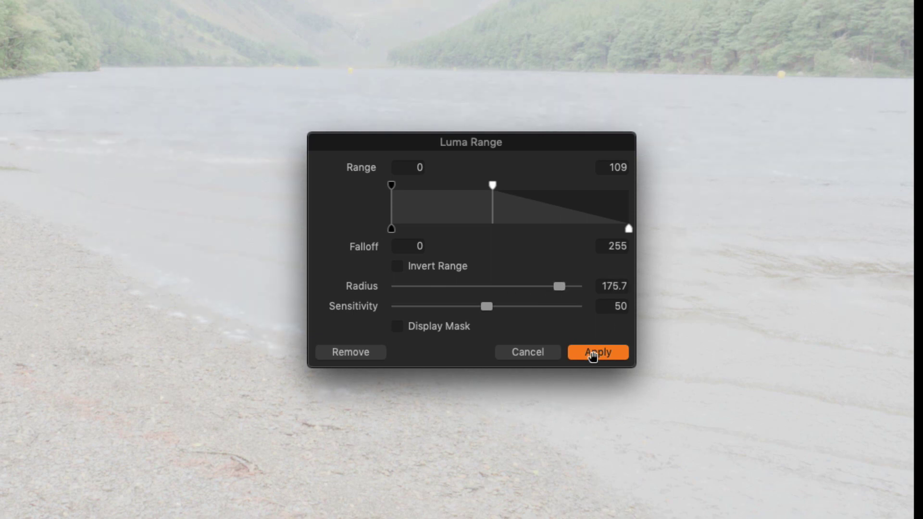
left_click(597, 353)
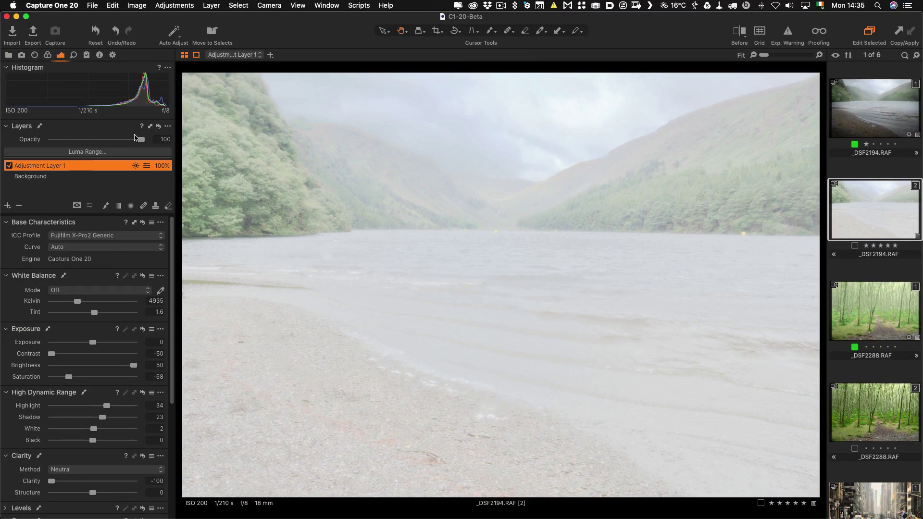
Step: Lower Adjustment Layer 1's opacity to 69%
left_click_drag(141, 140, 113, 142)
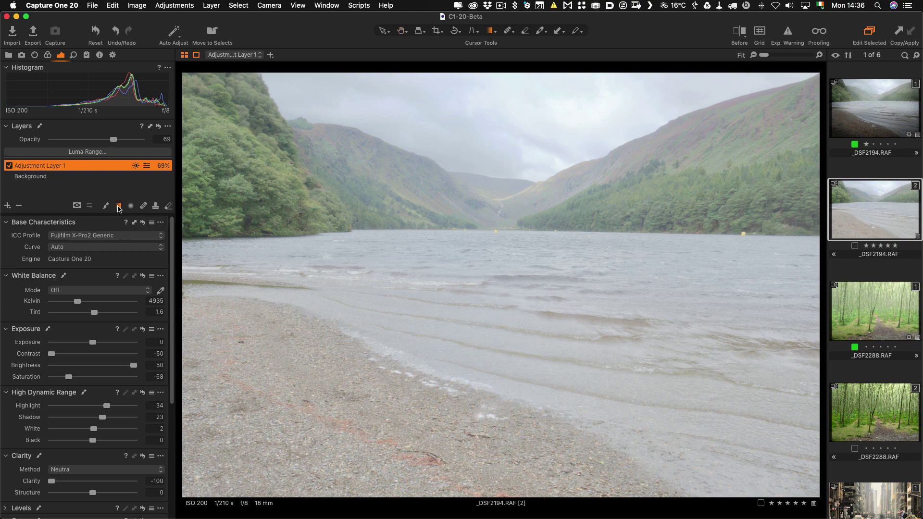
Step: Draw a linear gradient mask from mid-image to the bottom edge, fading haze off the beach
left_click(119, 206)
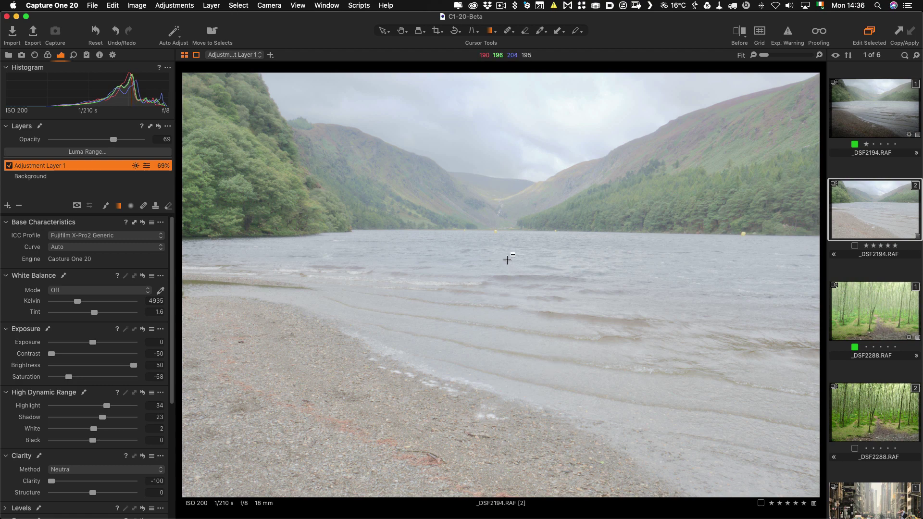
left_click_drag(507, 261, 506, 490)
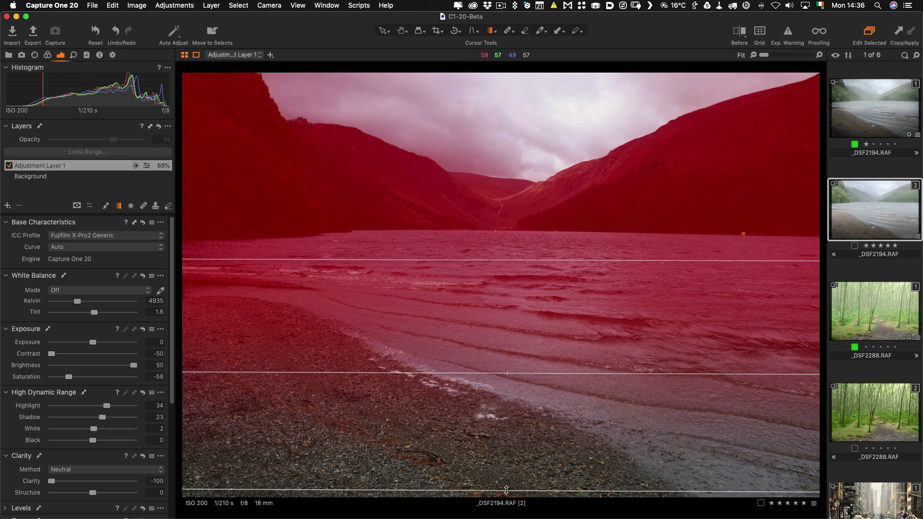
left_click_drag(506, 490, 507, 491)
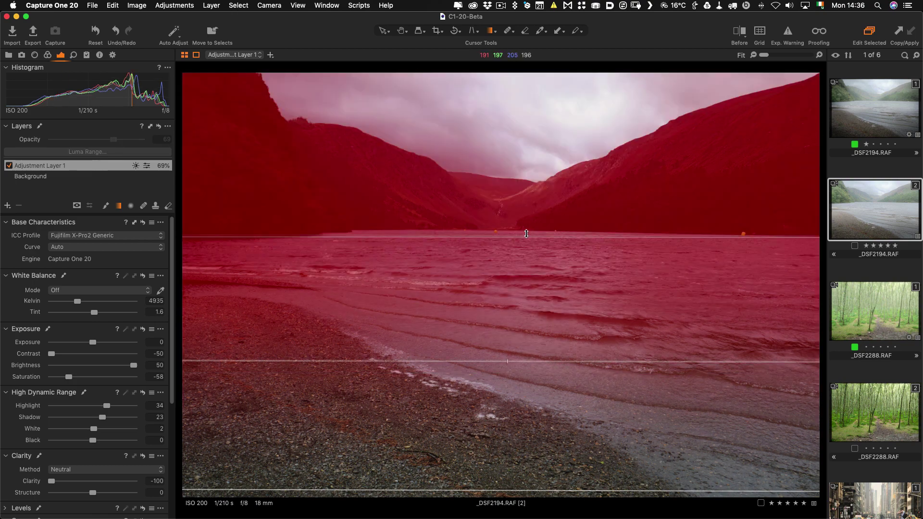
left_click_drag(527, 232, 527, 231)
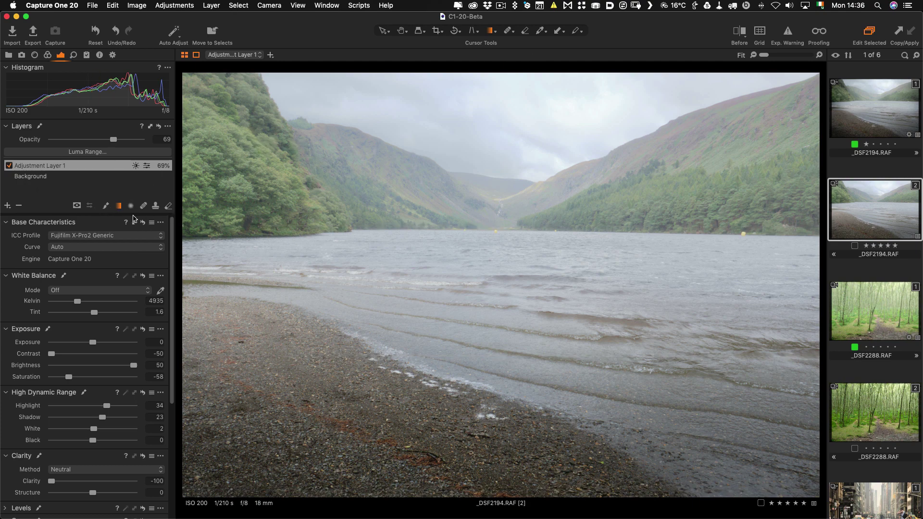
Step: Set the mask eraser to Flow 13 and Opacity 30
left_click(168, 206)
right_click(299, 216)
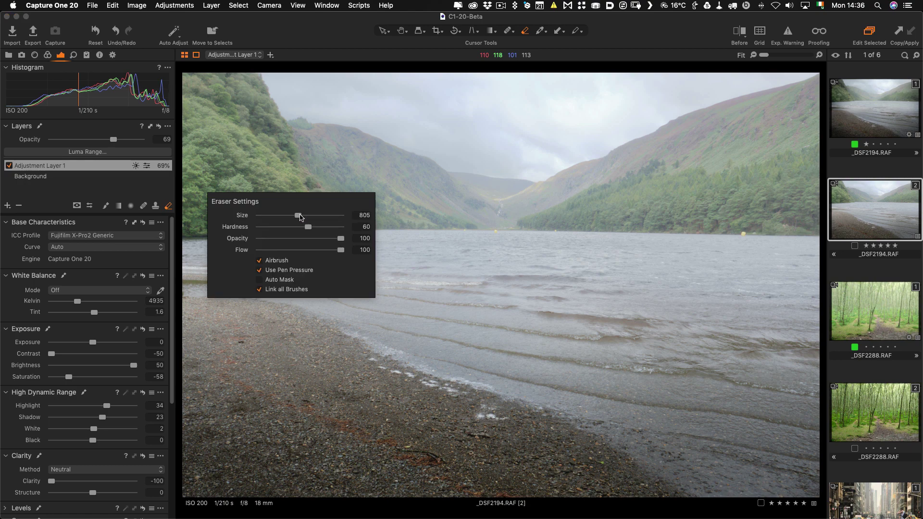
left_click_drag(344, 251, 273, 246)
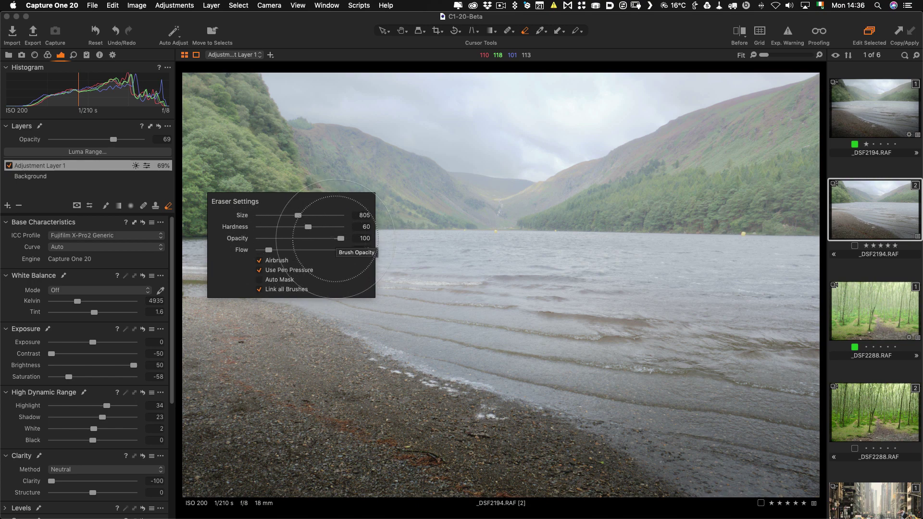
left_click_drag(335, 238, 283, 239)
Step: Rasterize the mask and erase haze from the lower-right water and shore
left_click(206, 231)
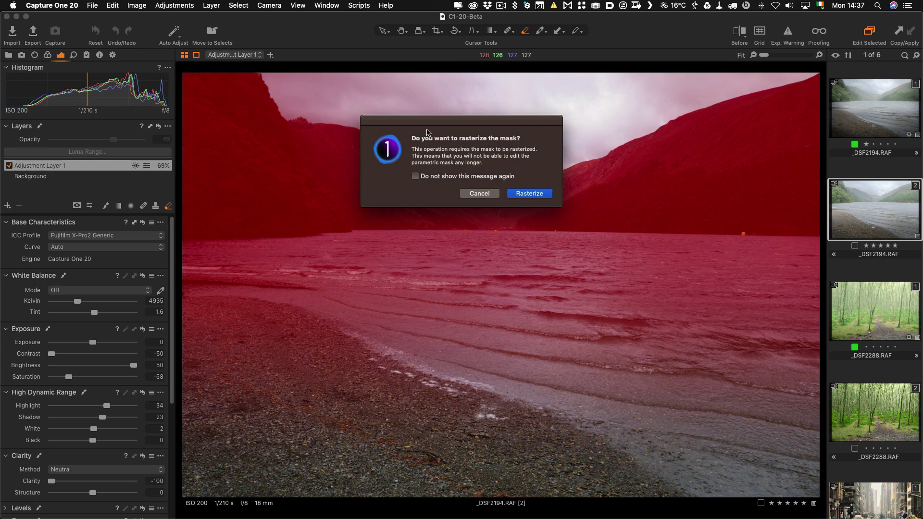
left_click(530, 194)
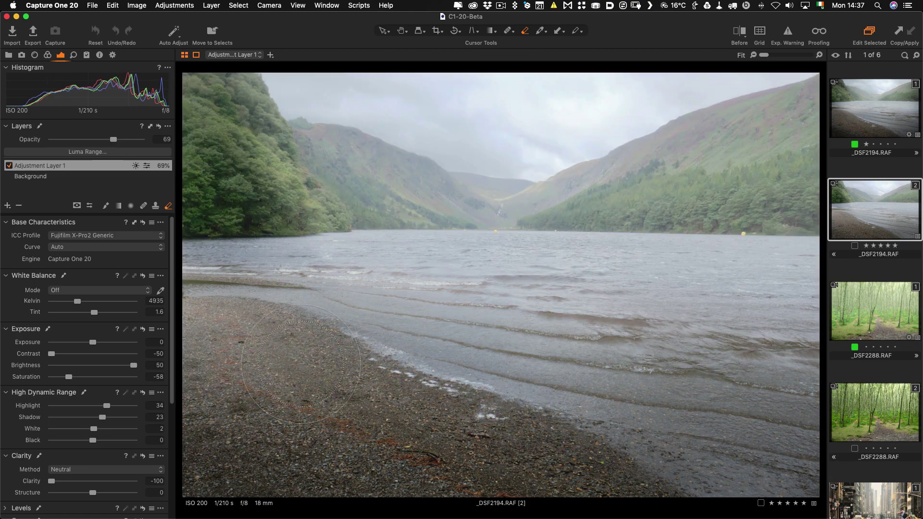
mouse_move(750, 408)
left_mouse_down()
mouse_move(717, 382)
mouse_move(773, 144)
mouse_move(794, 232)
mouse_move(789, 117)
mouse_move(793, 182)
mouse_move(810, 212)
mouse_move(797, 229)
mouse_move(793, 432)
mouse_move(609, 418)
mouse_move(697, 476)
mouse_move(675, 460)
mouse_move(815, 456)
left_mouse_up()
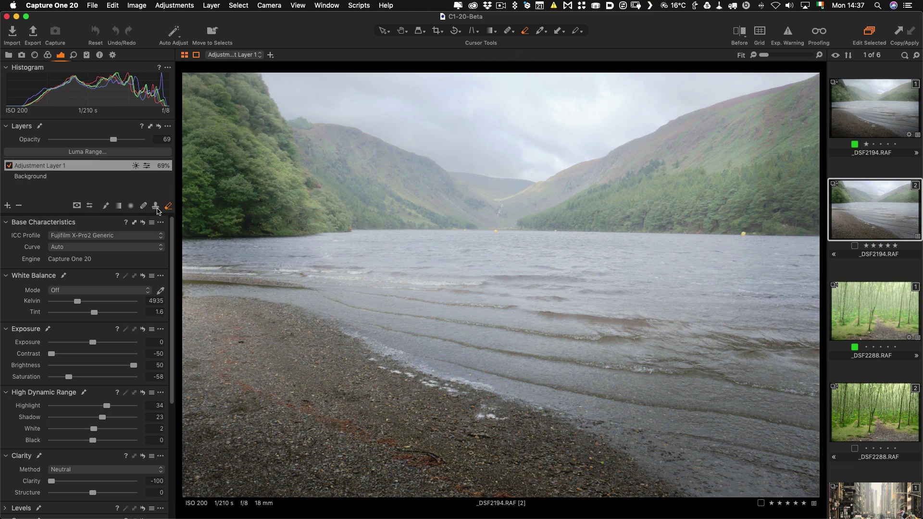
Step: Paint the fog layer's mask with the Draw Mask brush, then open variant 1 of _DSF2194.RAF
left_click(104, 207)
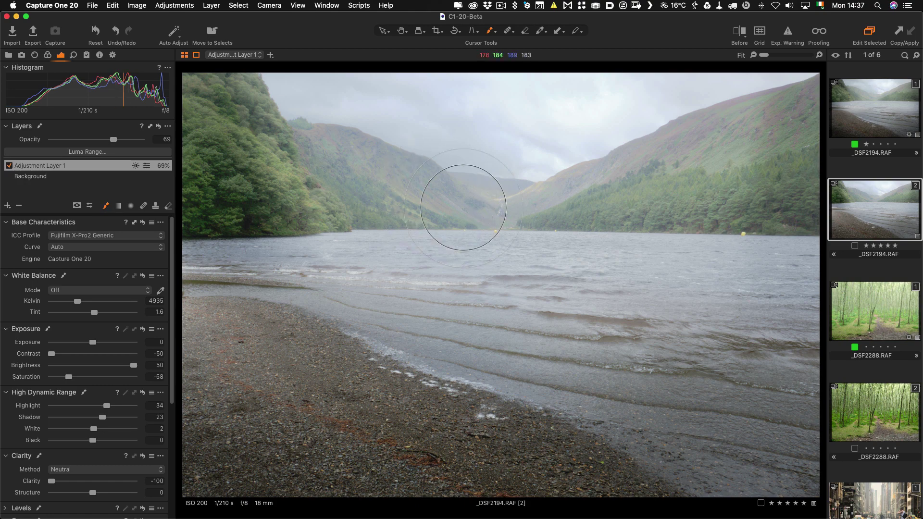
right_click(463, 210)
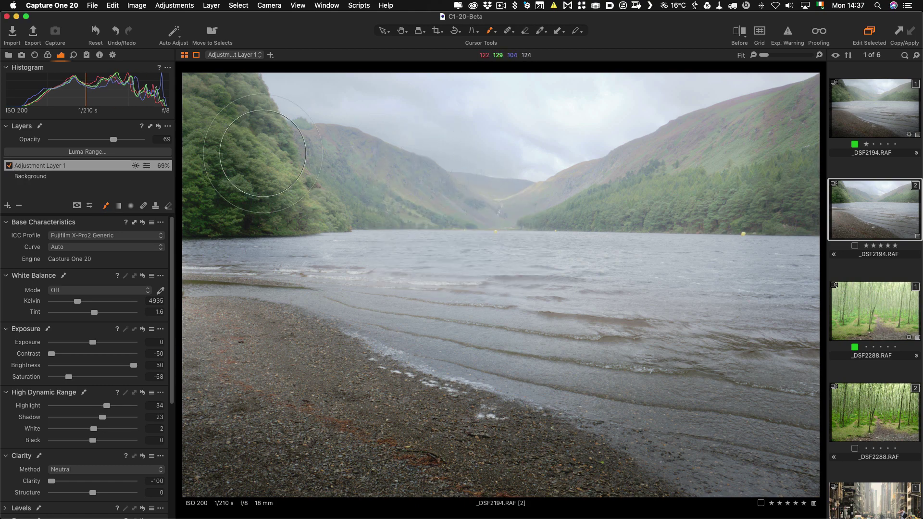
mouse_move(242, 178)
left_mouse_down()
mouse_move(278, 206)
mouse_move(228, 197)
mouse_move(248, 217)
mouse_move(357, 220)
left_mouse_up()
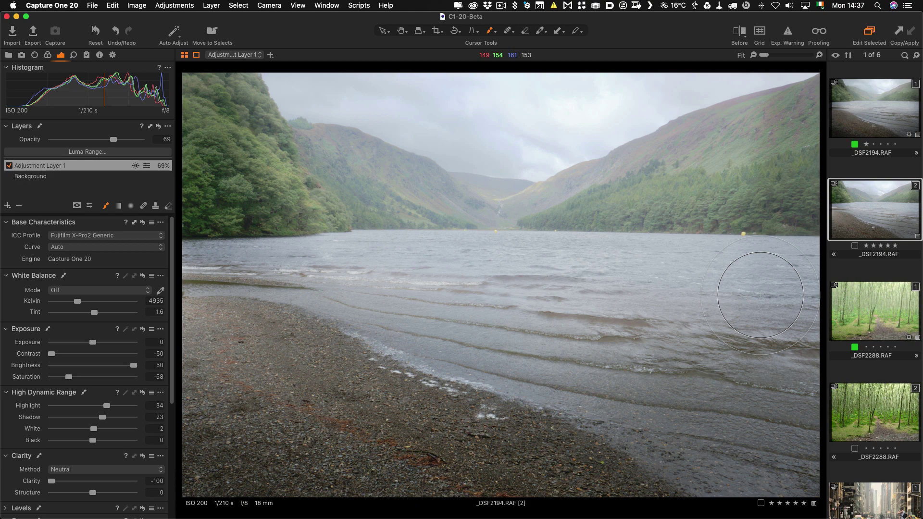
left_click(873, 112)
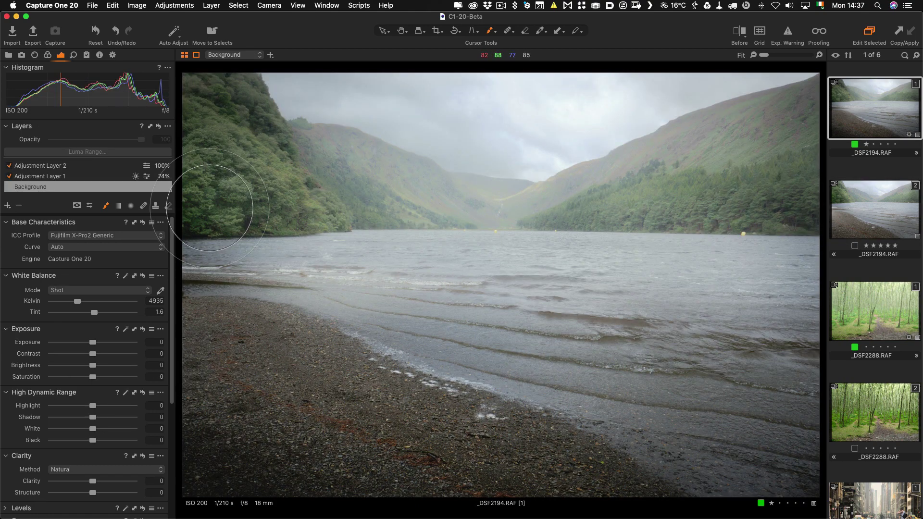
Step: Toggle both adjustment layers off and on to compare the lake edit
left_click(61, 166)
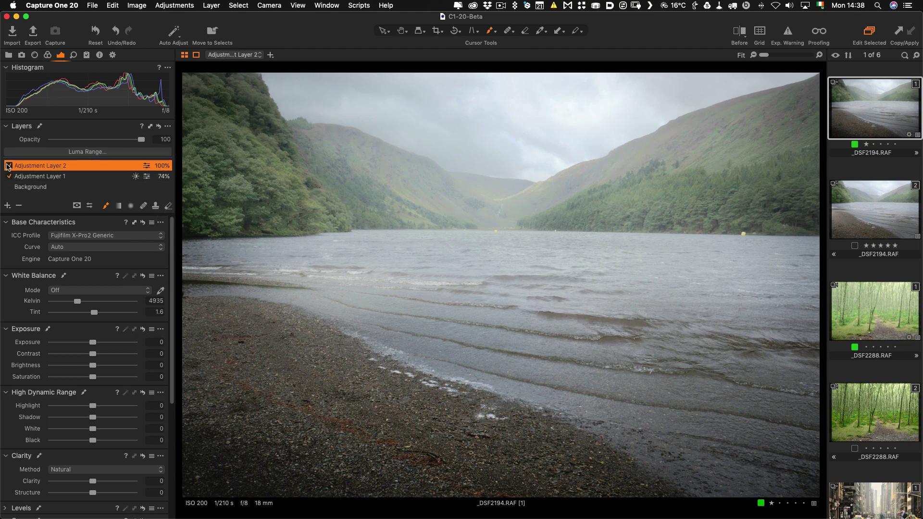
left_click(8, 166)
left_click(9, 166)
left_click(9, 178)
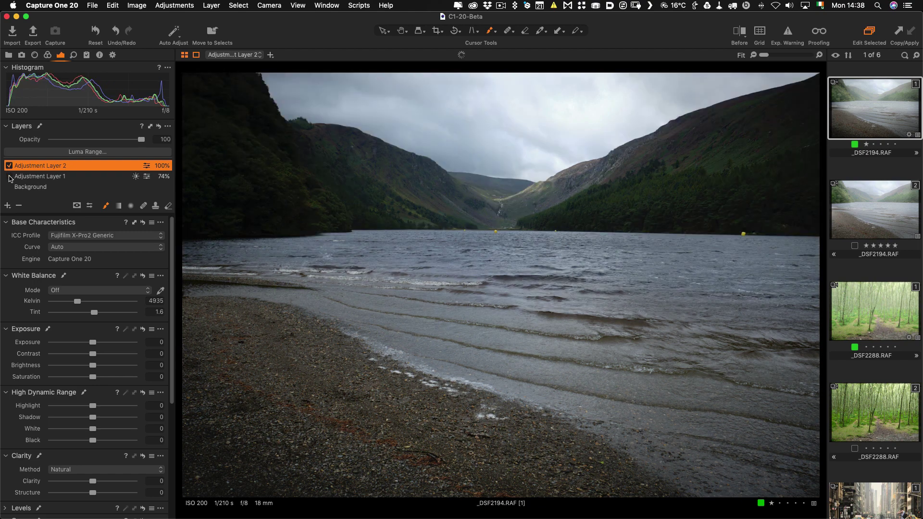
left_click(10, 178)
Step: Lower the fog layer's opacity to 50%, then open forest photo _DSF2288.RAF [2]
left_click(58, 177)
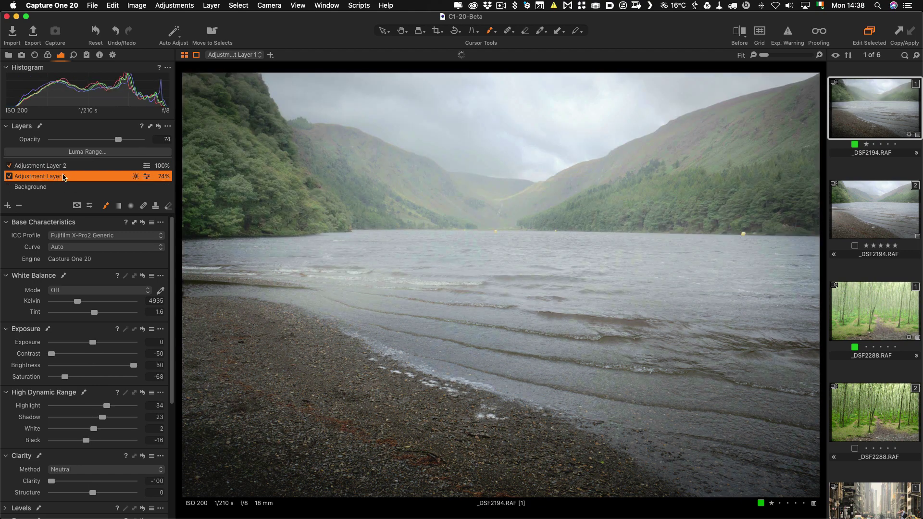
left_click_drag(111, 141, 96, 141)
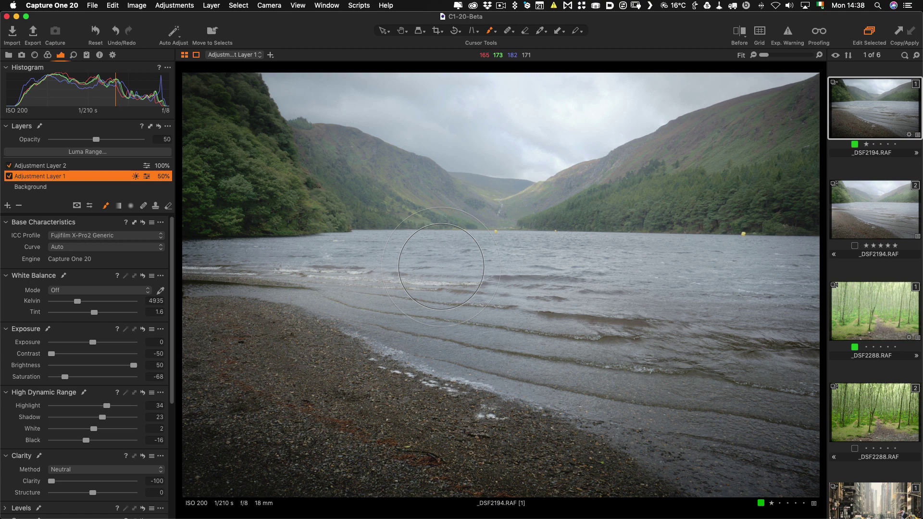
left_click(887, 422)
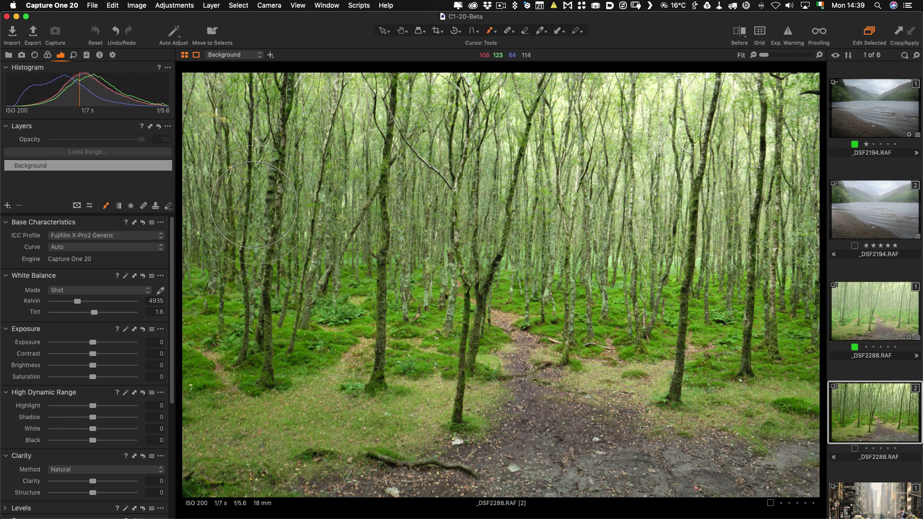
Step: Add a filled adjustment layer to the forest photo and browse User Styles for Haze2
left_click(8, 207)
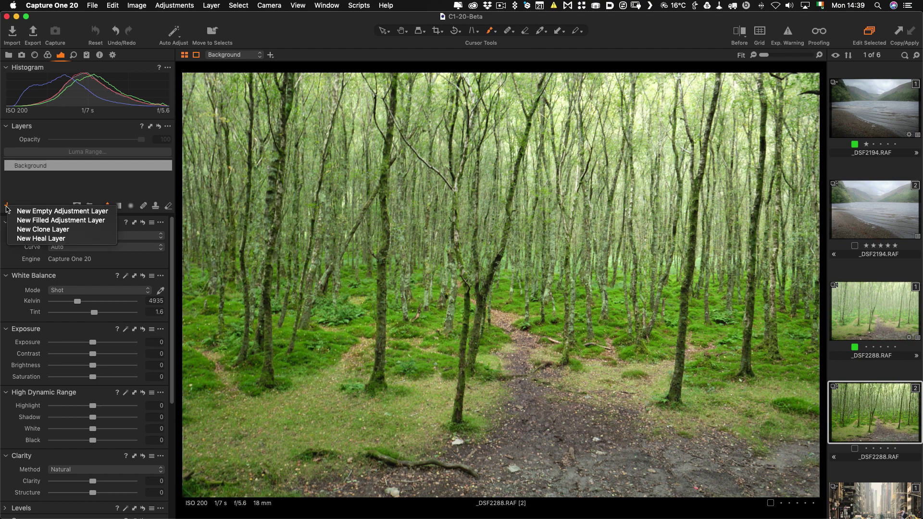
left_click(48, 221)
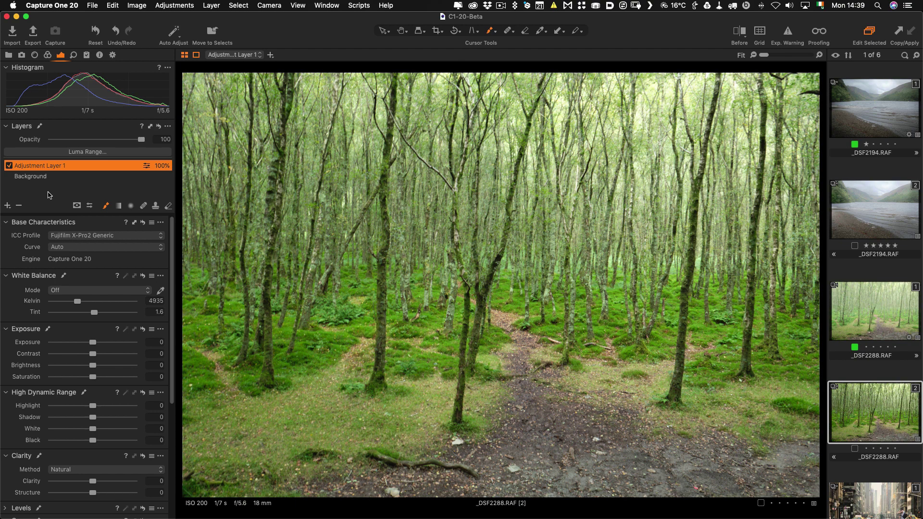
right_click(98, 167)
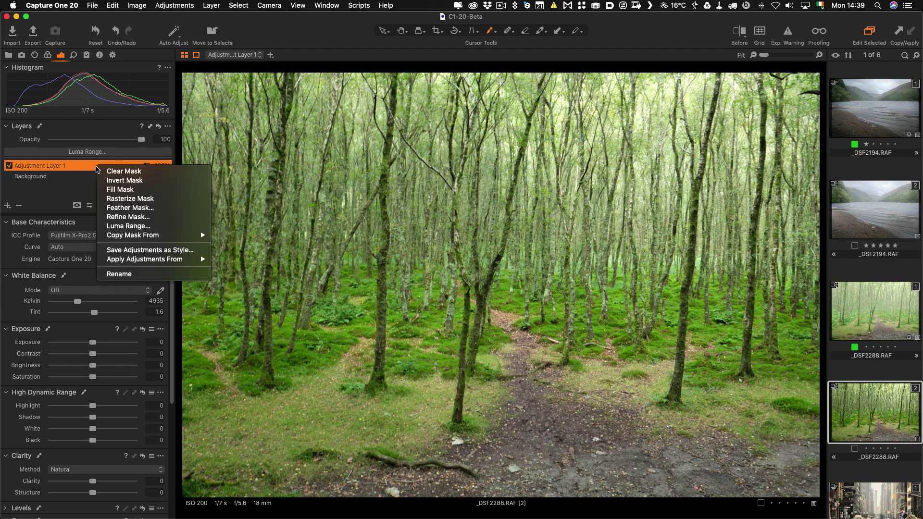
mouse_move(146, 263)
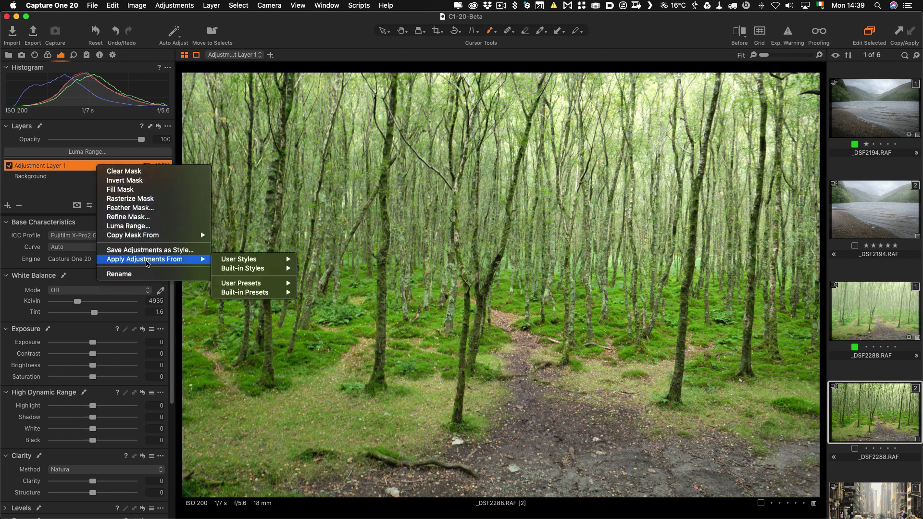
mouse_move(249, 263)
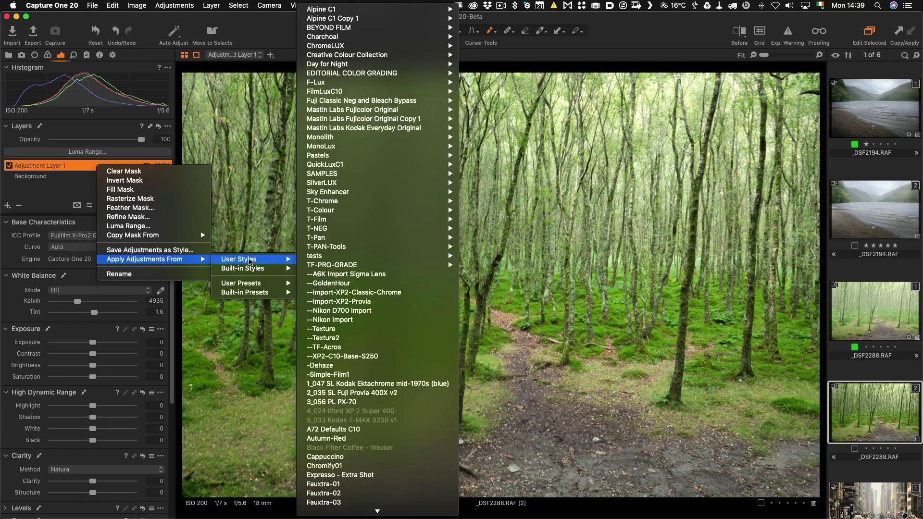
scroll(336, 318, "down", 5)
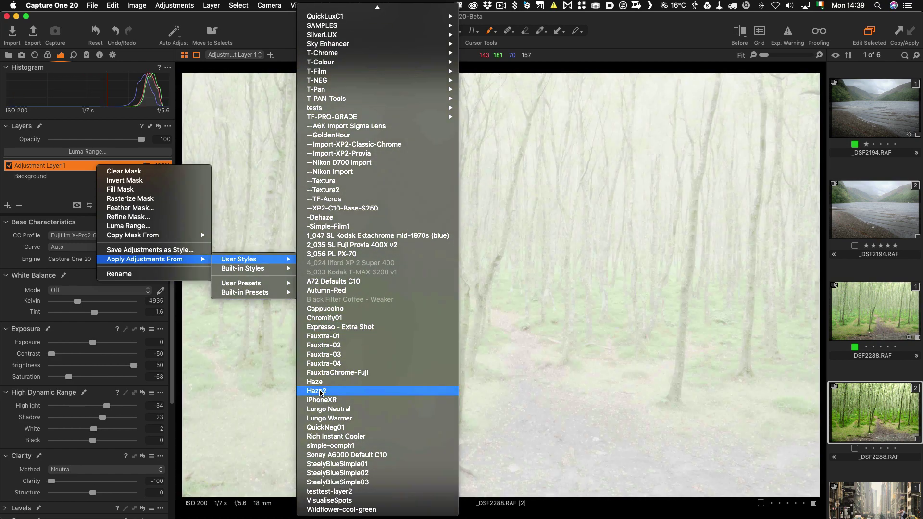
Step: Apply Haze2 to the new layer and limit it to luma range 0–109 with radius 300
left_click(321, 393)
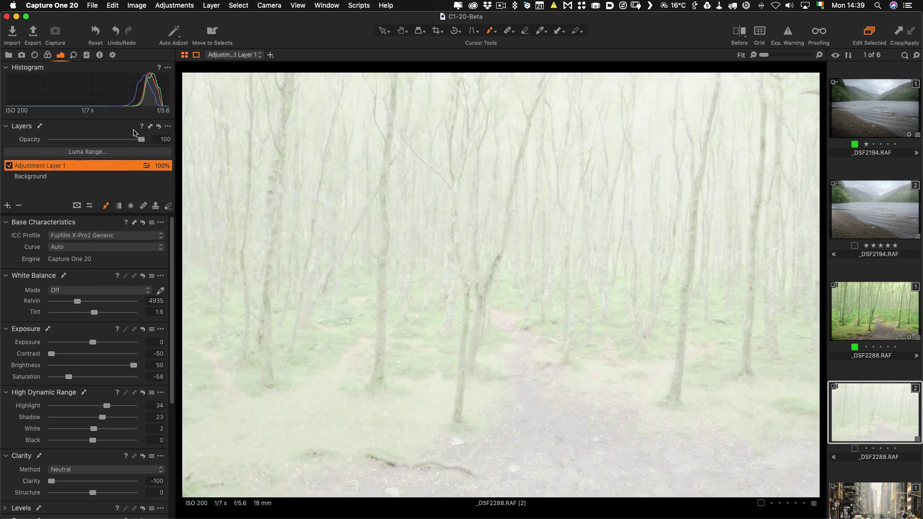
left_click(103, 155)
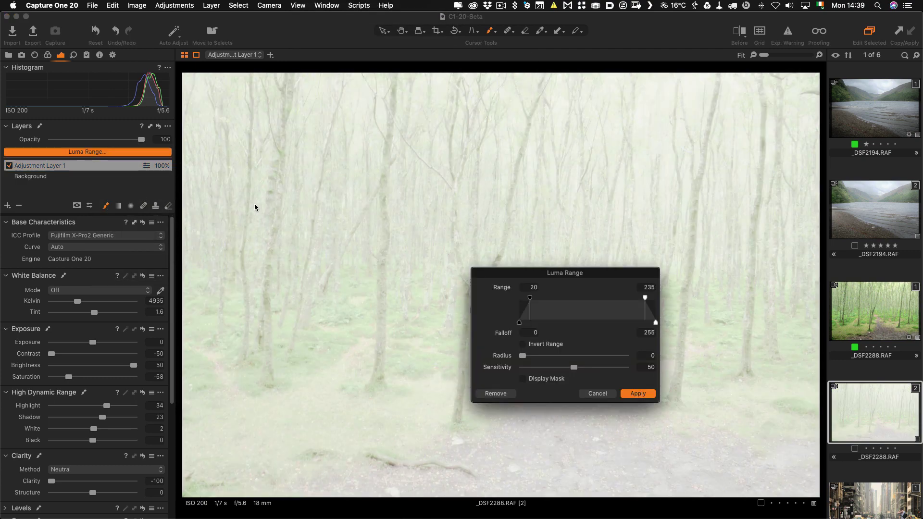
left_click_drag(530, 301, 519, 301)
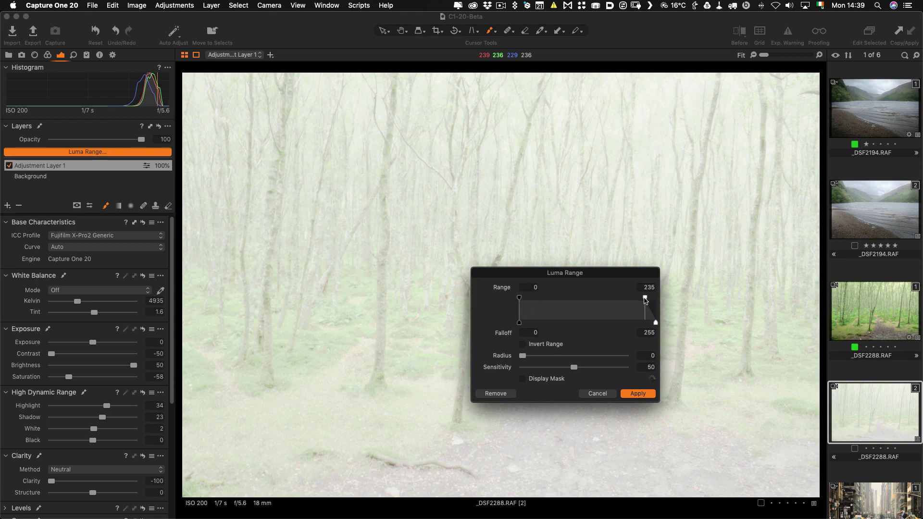
left_click_drag(645, 301, 655, 322)
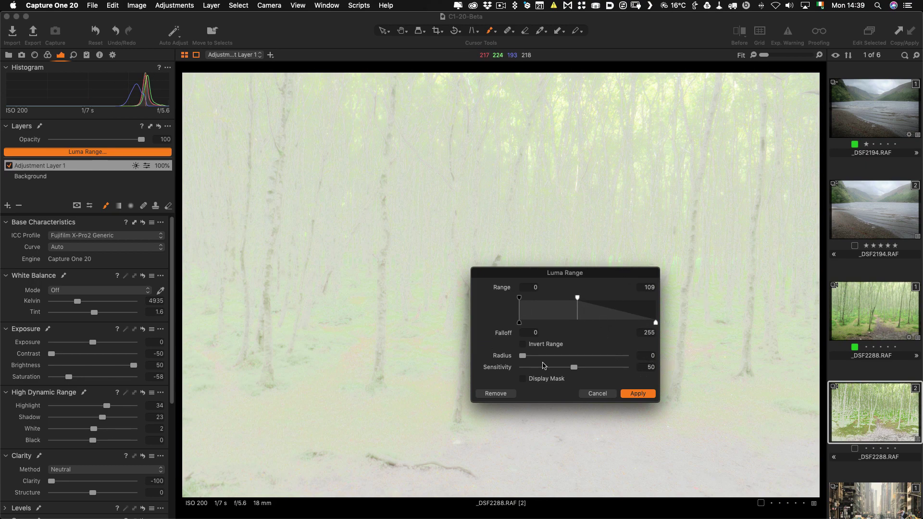
left_click_drag(523, 356, 646, 360)
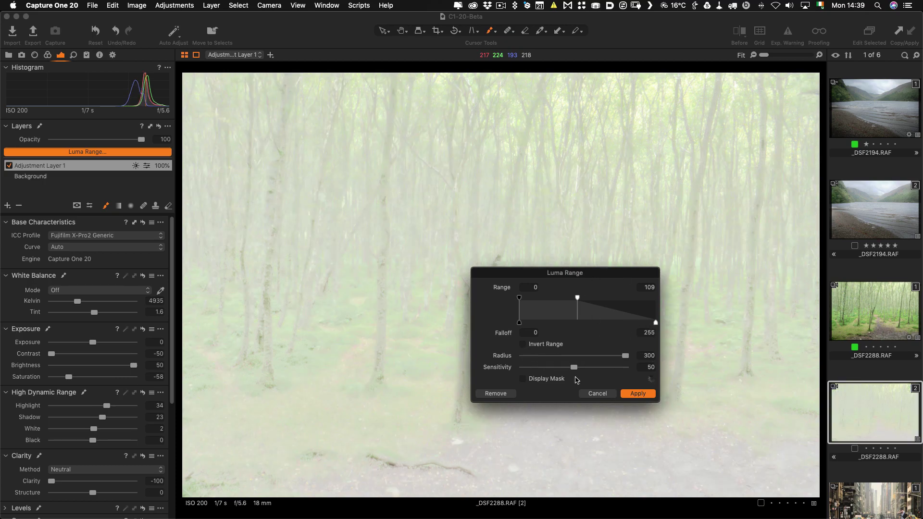
left_click(638, 394)
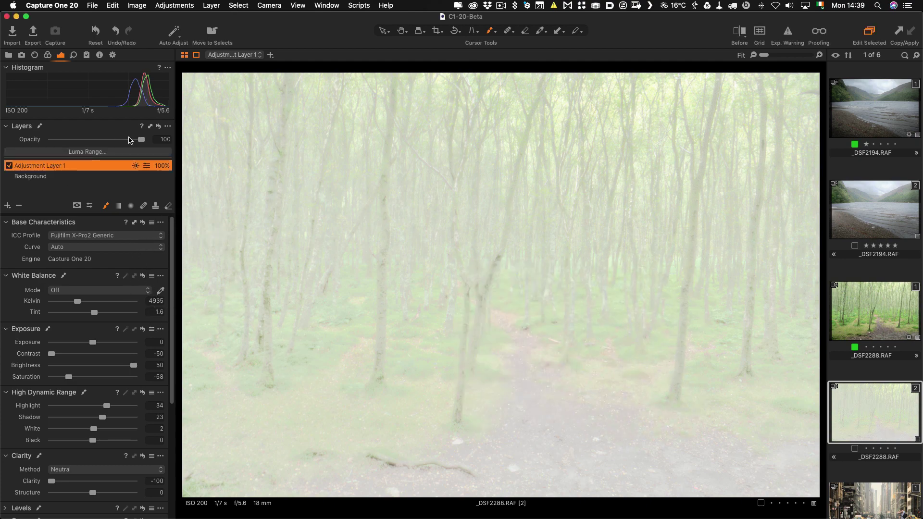
Step: Set the haze layer to 40% opacity and add a linear gradient with a slightly raised top line
left_click_drag(142, 139, 88, 139)
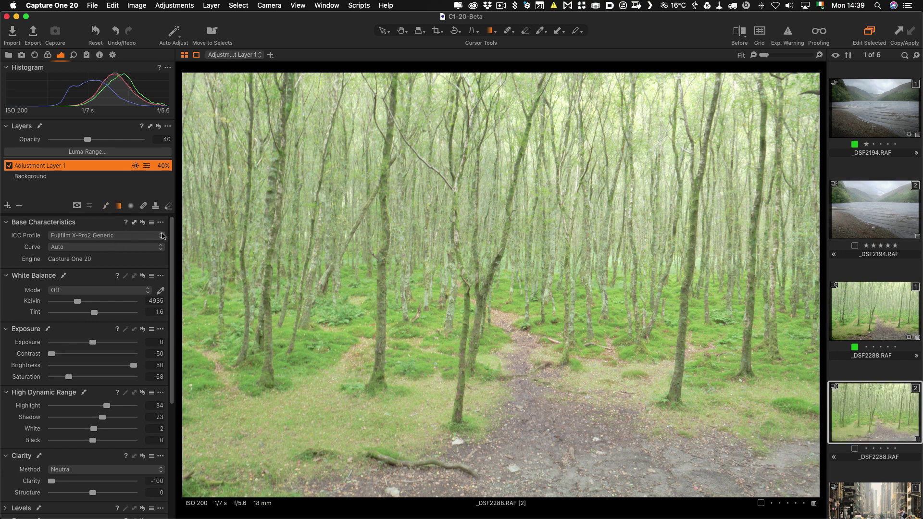
left_click_drag(541, 300, 539, 495)
left_click_drag(540, 302, 536, 278)
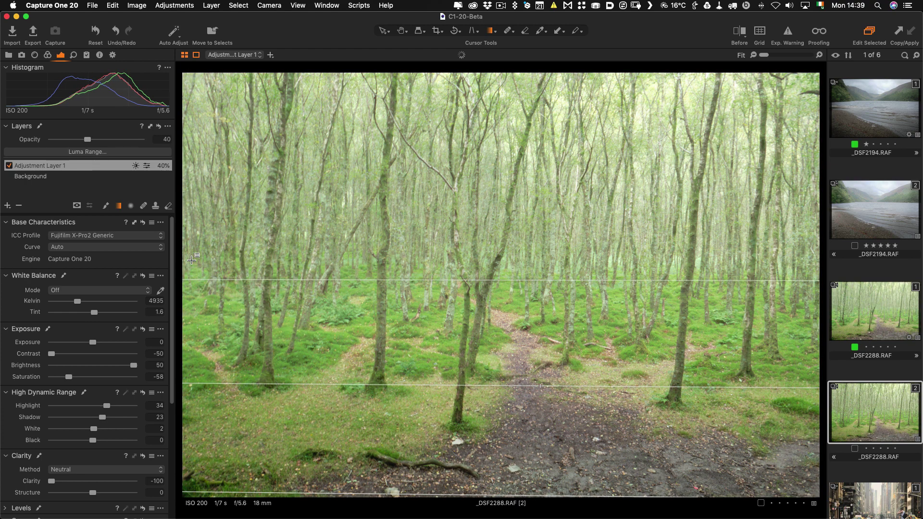
left_click(82, 189)
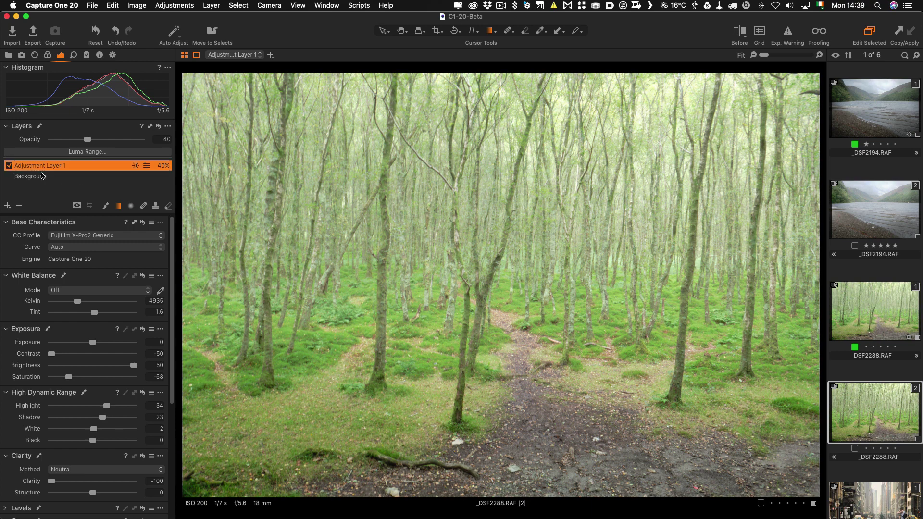
Step: Move the Luma Range window aside, then apply range 106–109 with lower falloff at 0
left_click(100, 153)
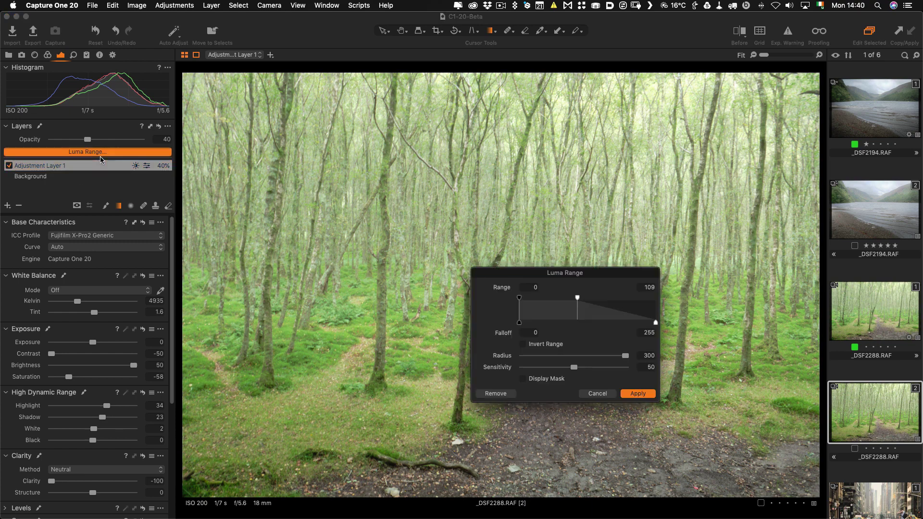
left_click_drag(548, 272, 782, 346)
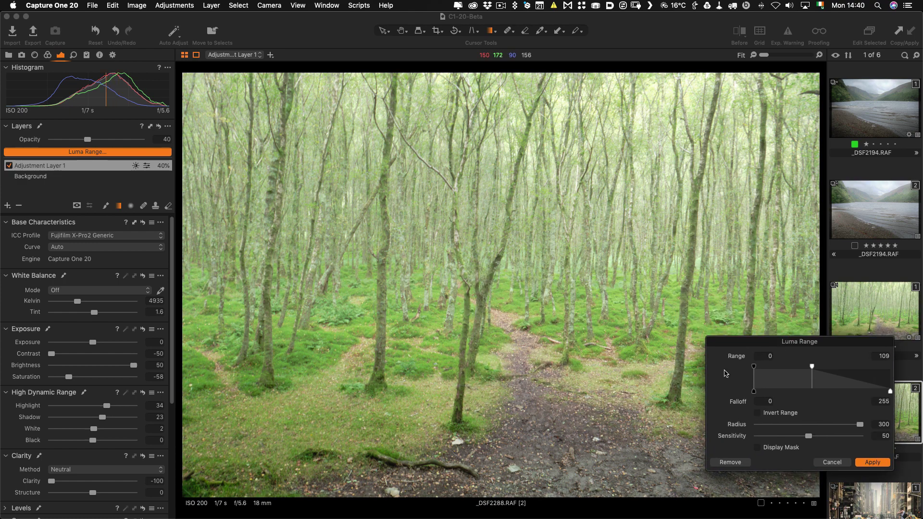
left_click_drag(754, 368, 801, 370)
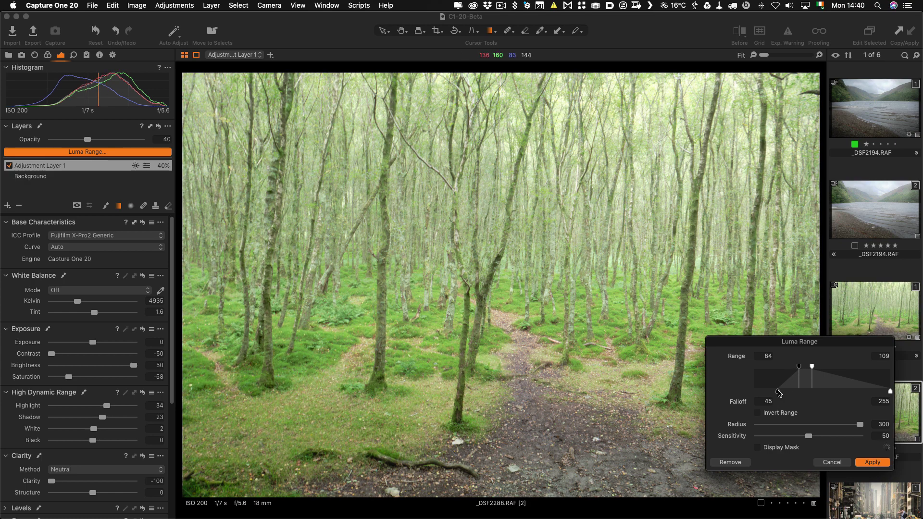
left_click_drag(779, 393, 753, 393)
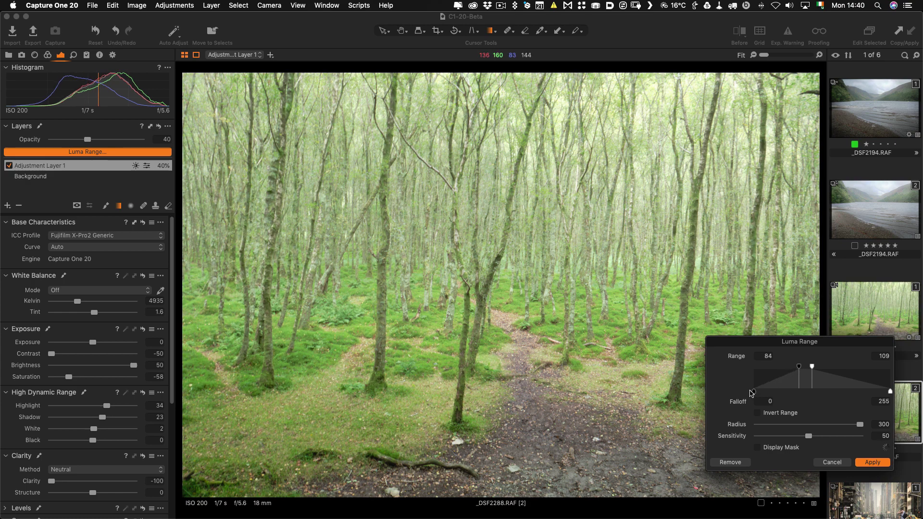
left_click_drag(798, 366, 810, 368)
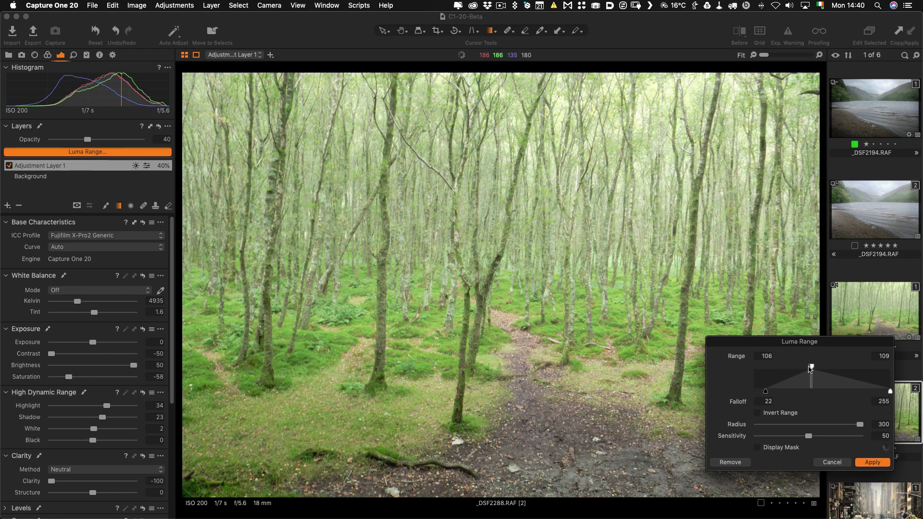
left_click_drag(766, 393, 745, 393)
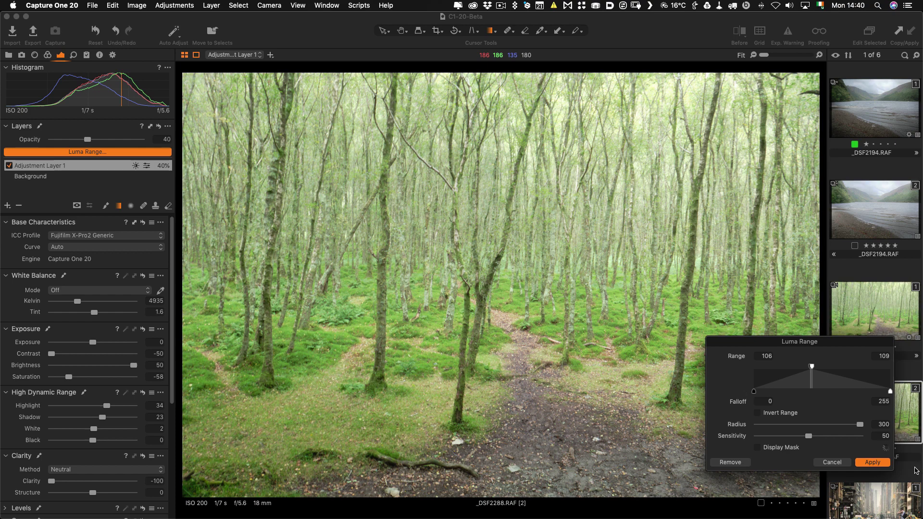
left_click(878, 463)
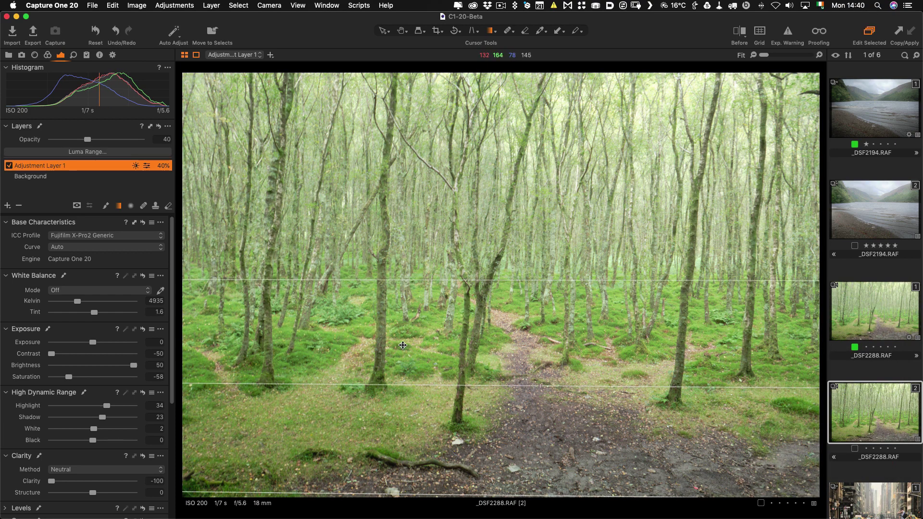
Step: Toggle Adjustment Layer 1 off and on to compare, then raise its opacity to 69%
left_click(9, 166)
left_click(9, 166)
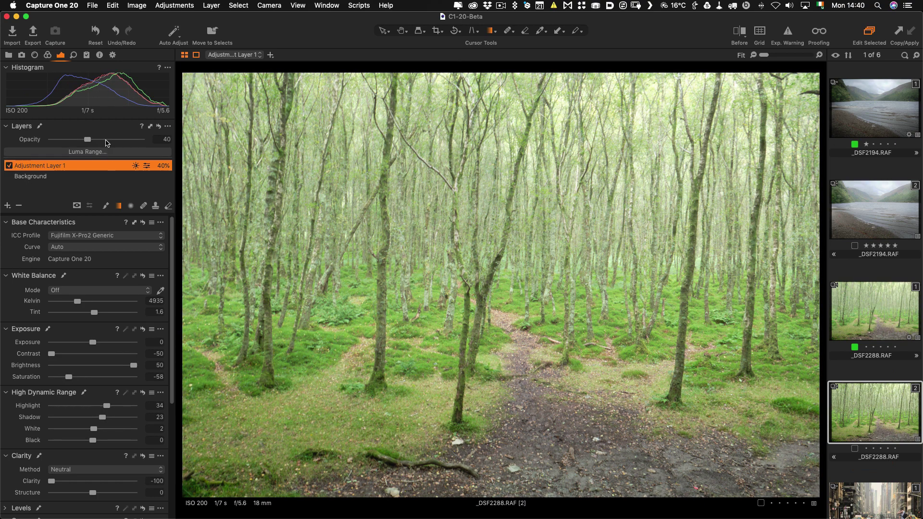
left_click_drag(107, 143, 114, 142)
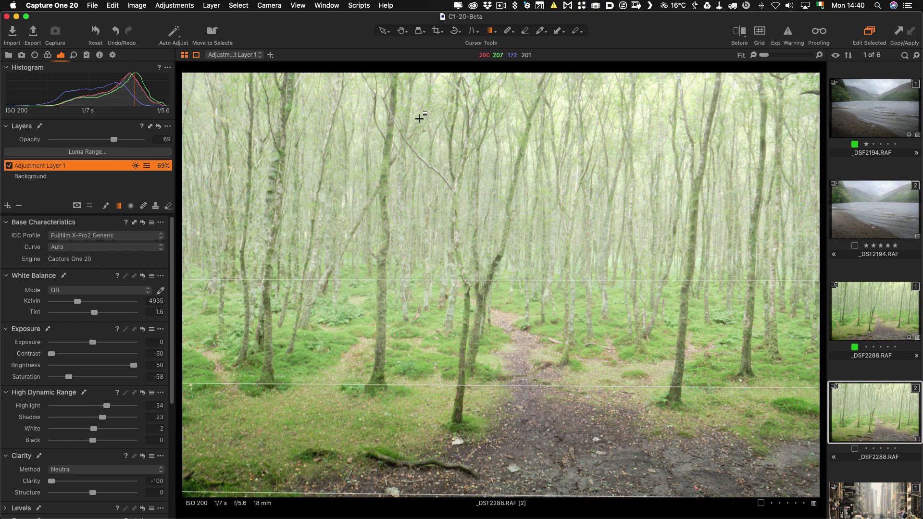
Step: Add Adjustment Layer 2 with a radial mask and -1.26 exposure, then raise Adjustment Layer 1 to 82%
left_click(7, 206)
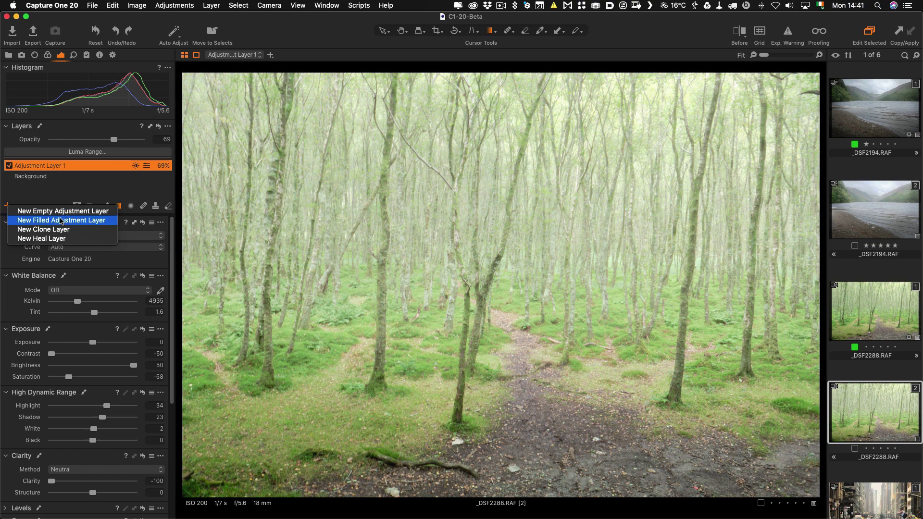
left_click(60, 220)
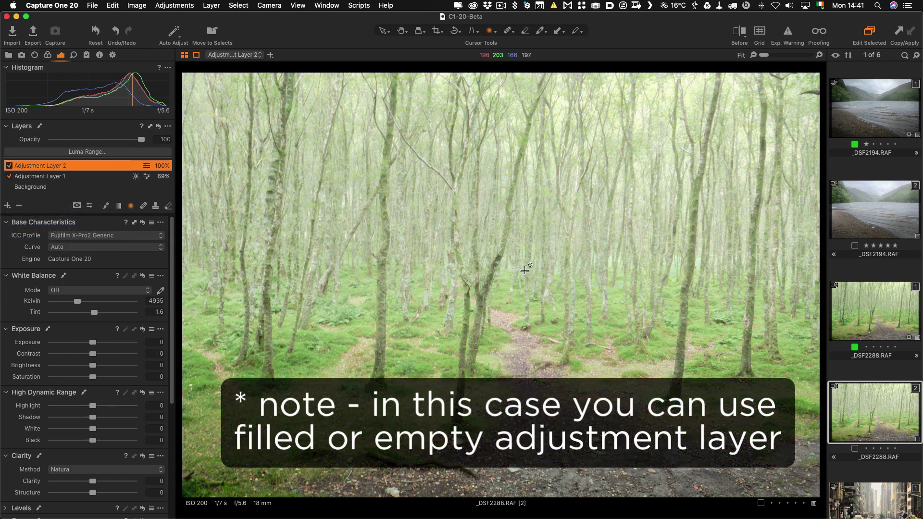
left_click_drag(529, 271, 913, 481)
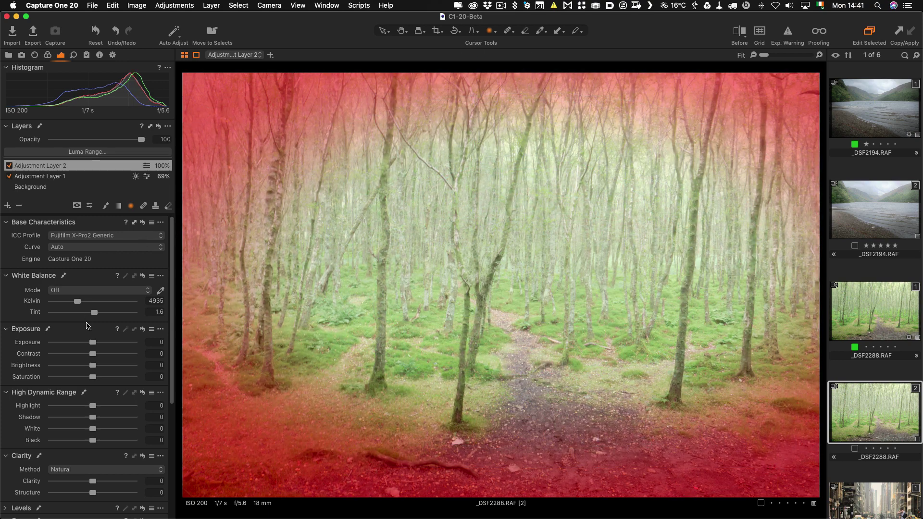
left_click_drag(93, 342, 81, 343)
left_click_drag(541, 283, 537, 321)
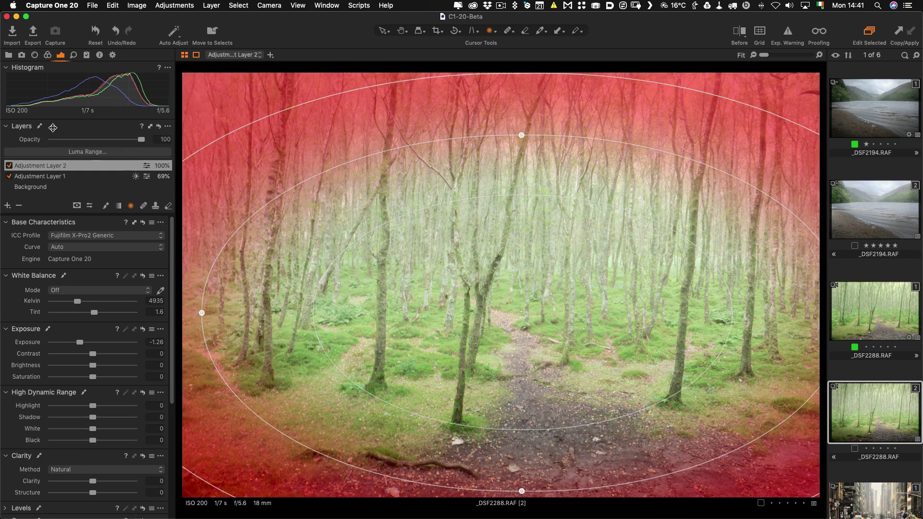
left_click(52, 177)
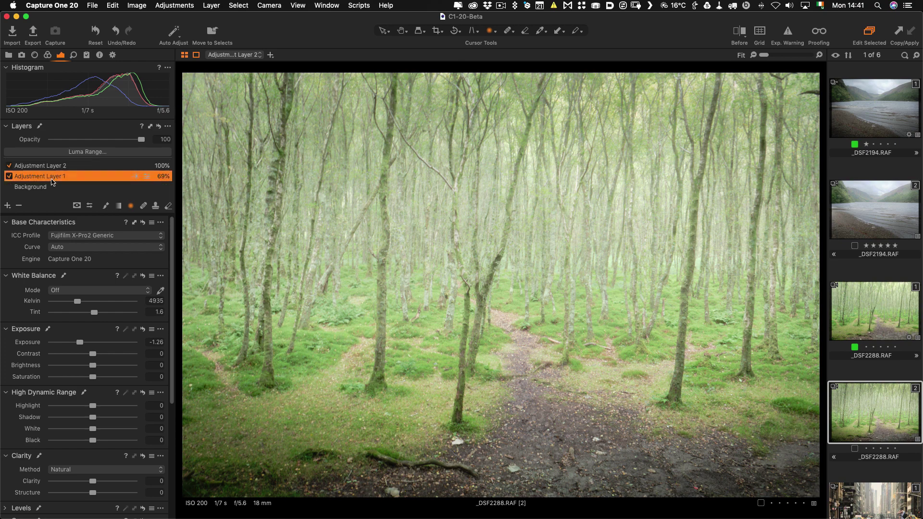
mouse_move(110, 140)
left_mouse_down()
mouse_move(118, 140)
mouse_move(77, 141)
mouse_move(115, 143)
left_mouse_up()
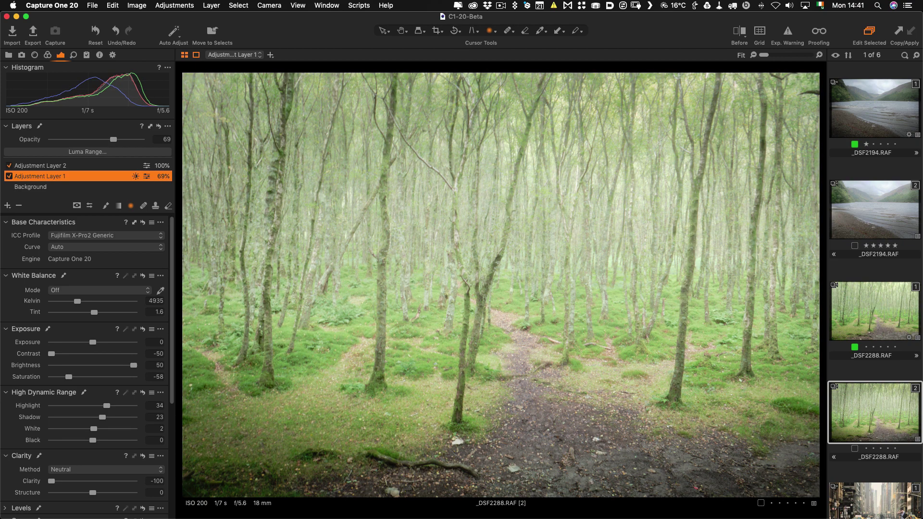
Step: Open variant 2 of DSC_7707.psd from the filmstrip
scroll(829, 321, "down", 5)
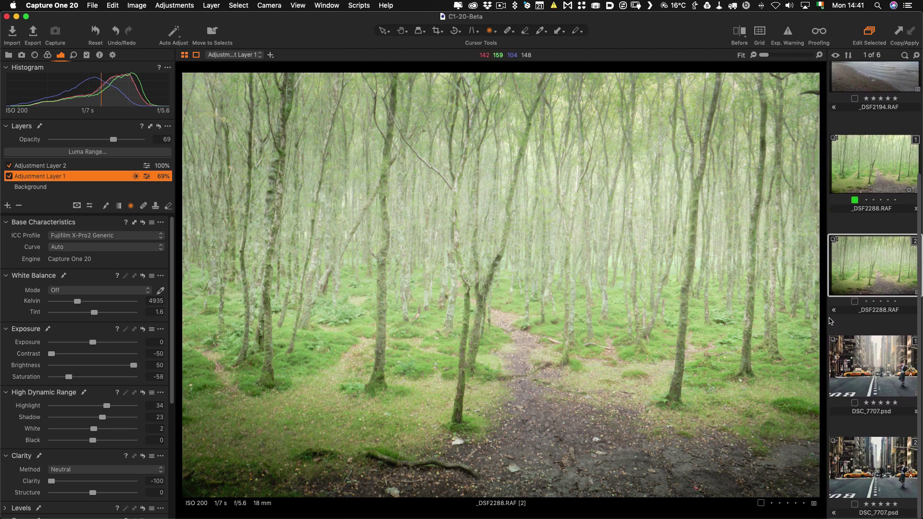
left_click(873, 463)
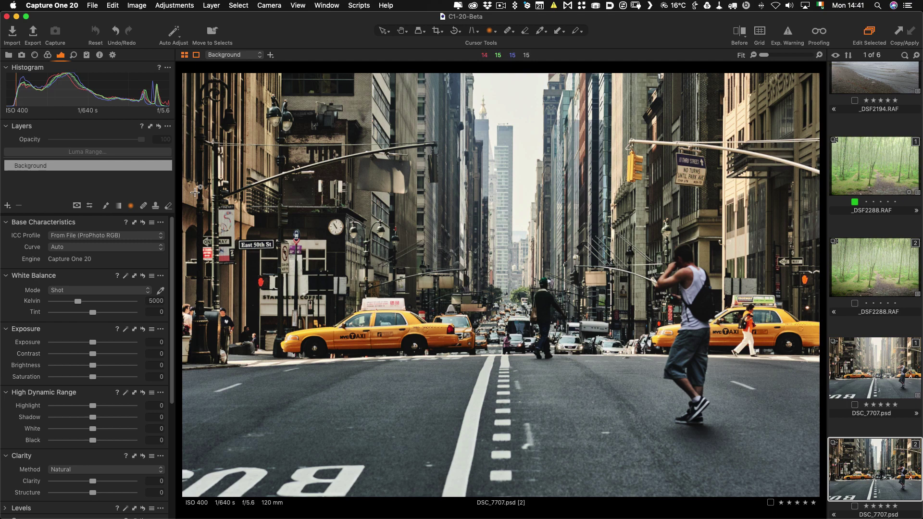
Step: Add a new filled adjustment layer to the street photo and apply the Haze2 user style to it
left_click(7, 206)
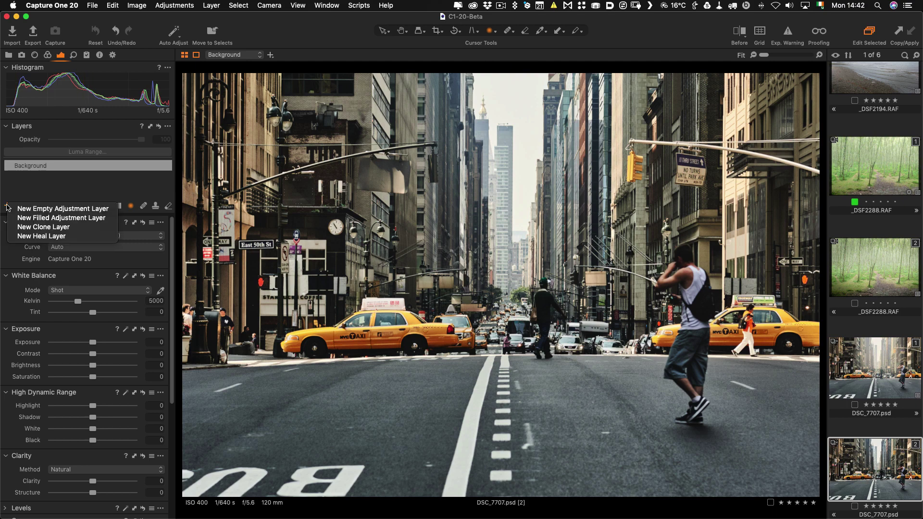
left_click(53, 218)
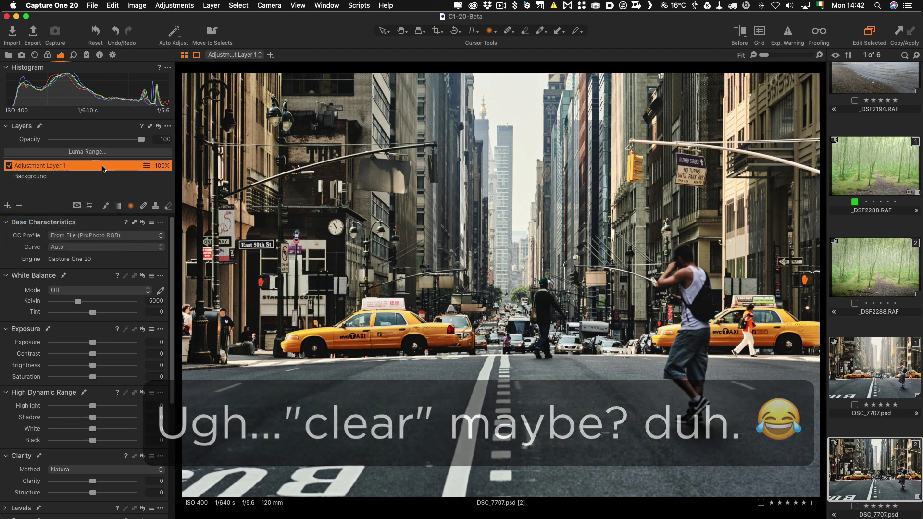
right_click(103, 165)
mouse_move(175, 262)
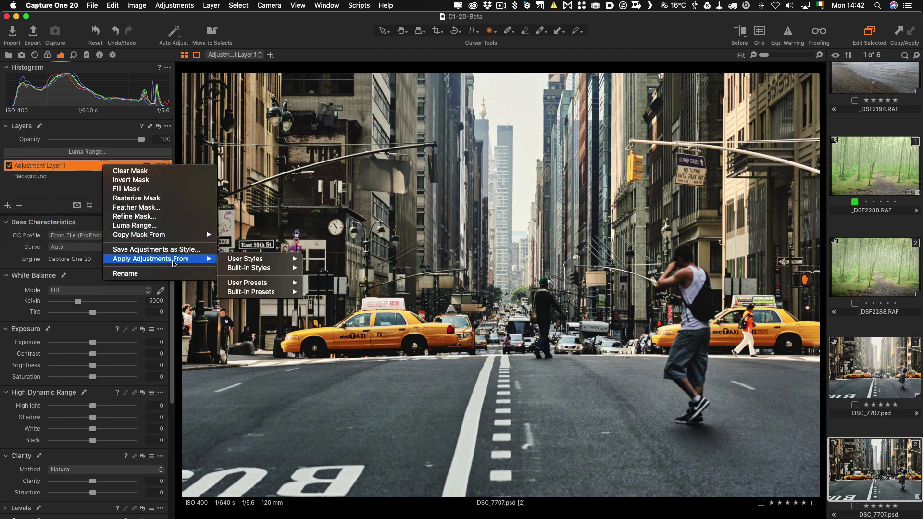
mouse_move(277, 274)
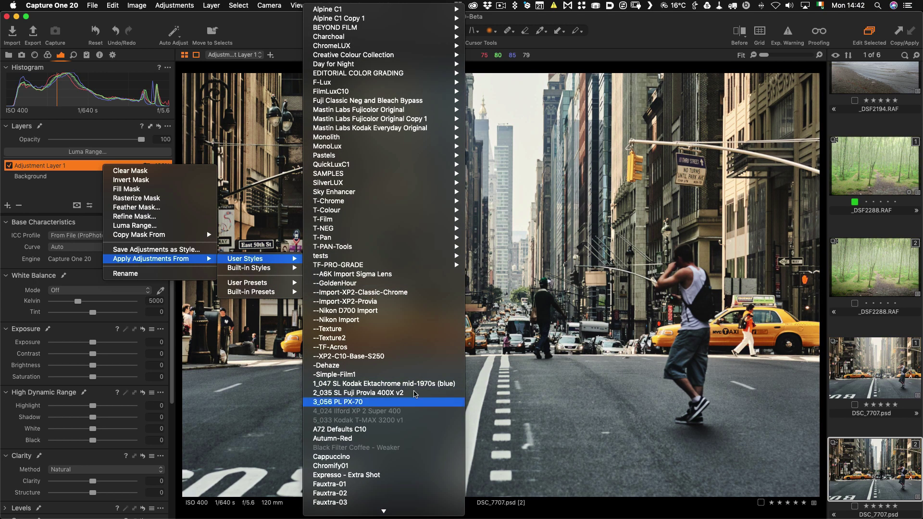
scroll(365, 393, "down", 5)
left_click(345, 391)
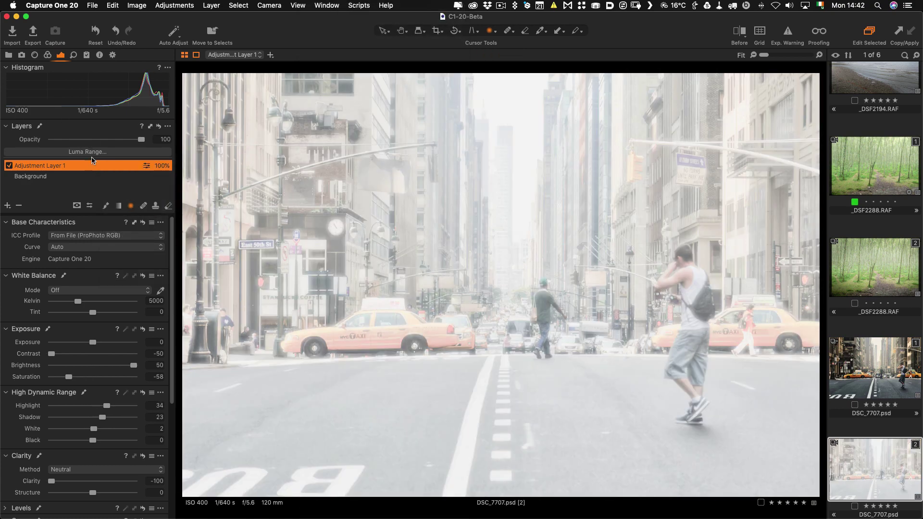
Step: Apply a luma range of 0–116 with radius 204 to the street haze layer
left_click(92, 153)
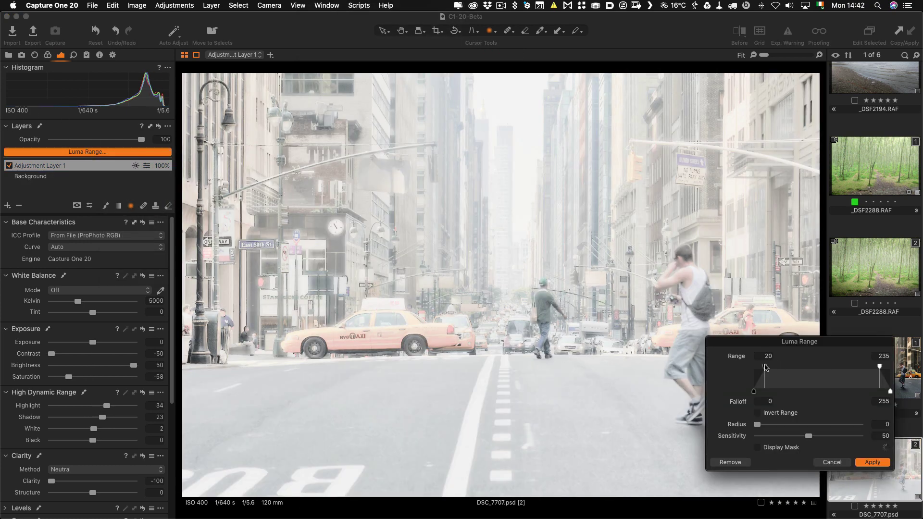
left_click_drag(764, 366, 753, 367)
left_click_drag(793, 342, 540, 186)
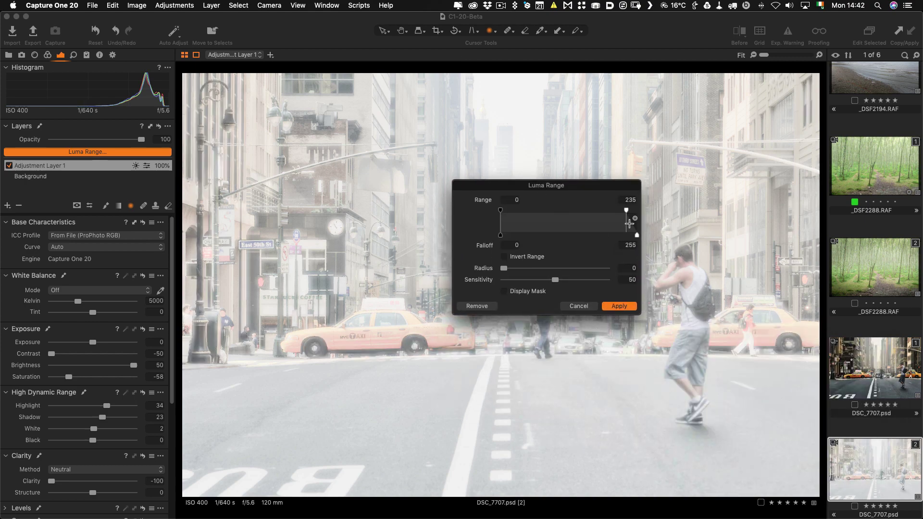
left_click_drag(626, 210, 644, 237)
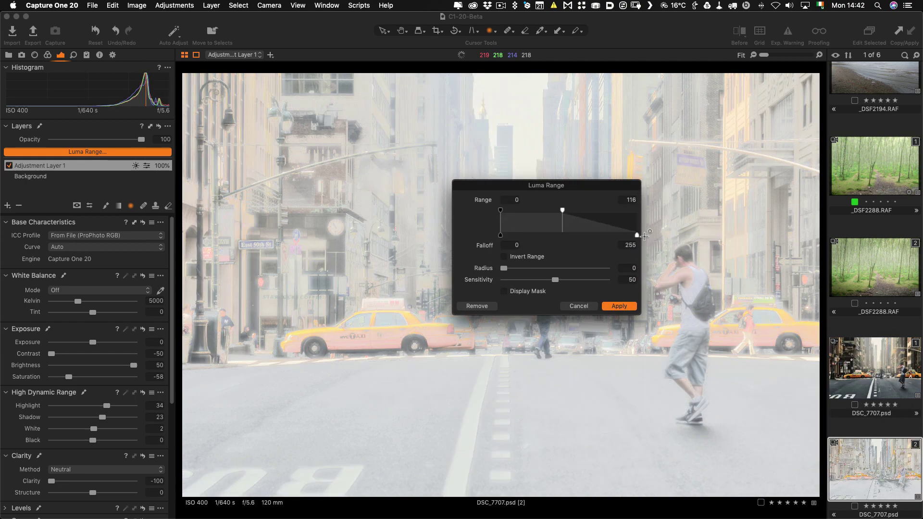
left_click_drag(552, 269, 600, 269)
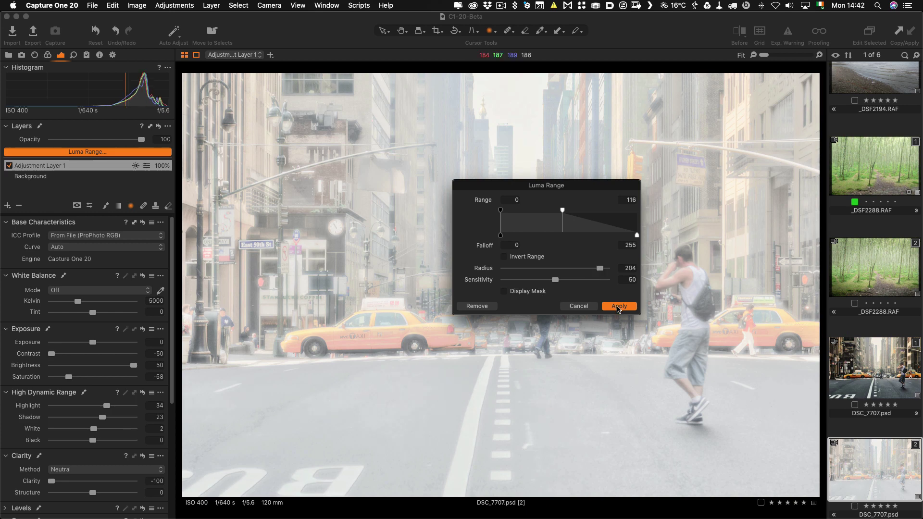
left_click(619, 306)
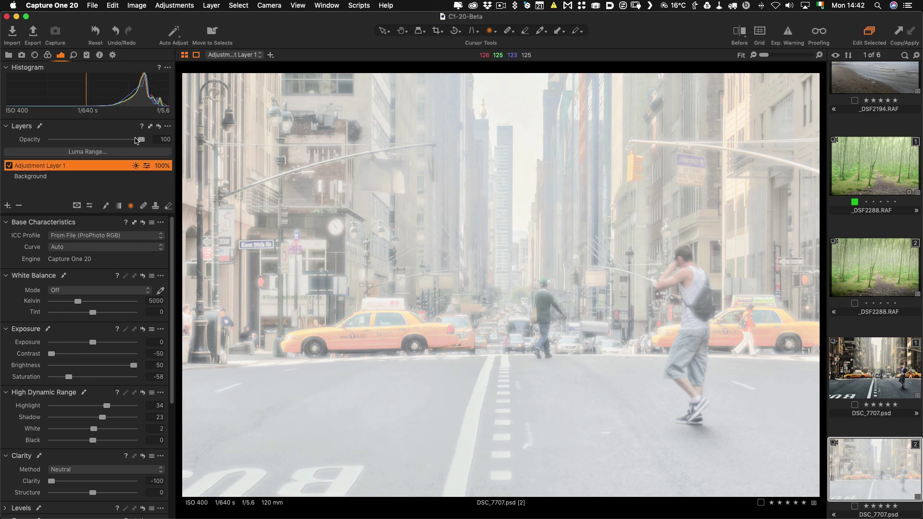
Step: Set the street haze to 53% opacity and erase the foreground road with a 97%-opacity eraser
left_click_drag(140, 139, 100, 140)
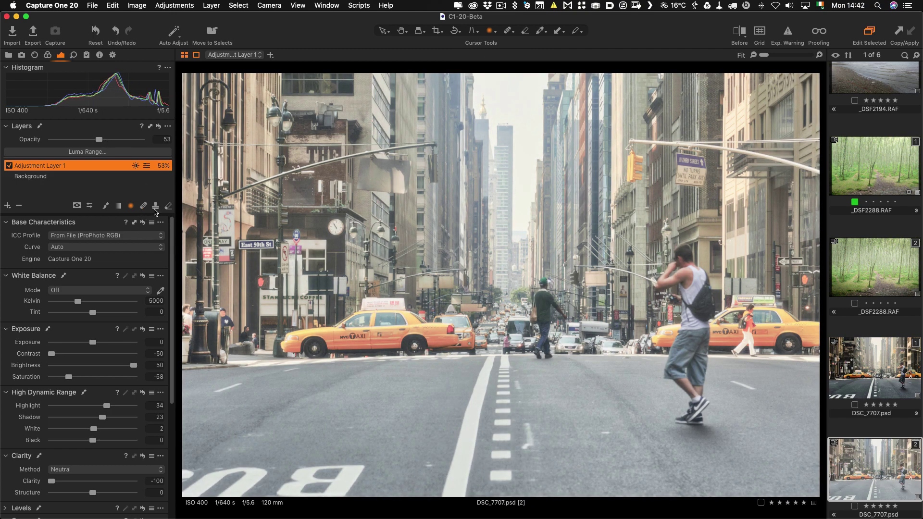
left_click(169, 206)
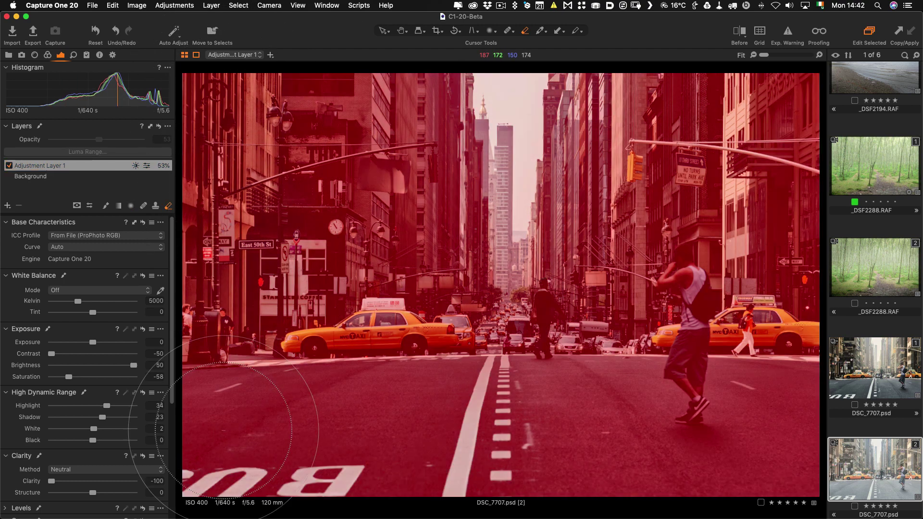
right_click(313, 207)
left_click_drag(296, 225, 348, 226)
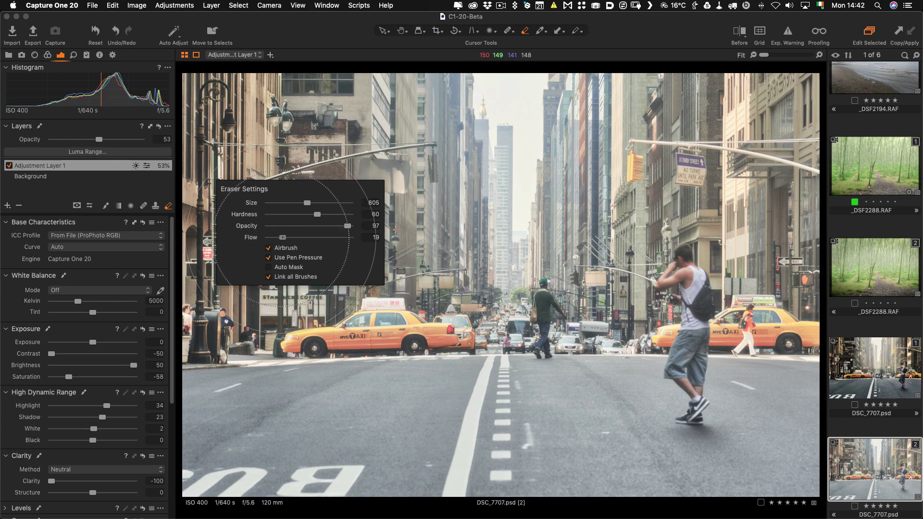
key("super+m")
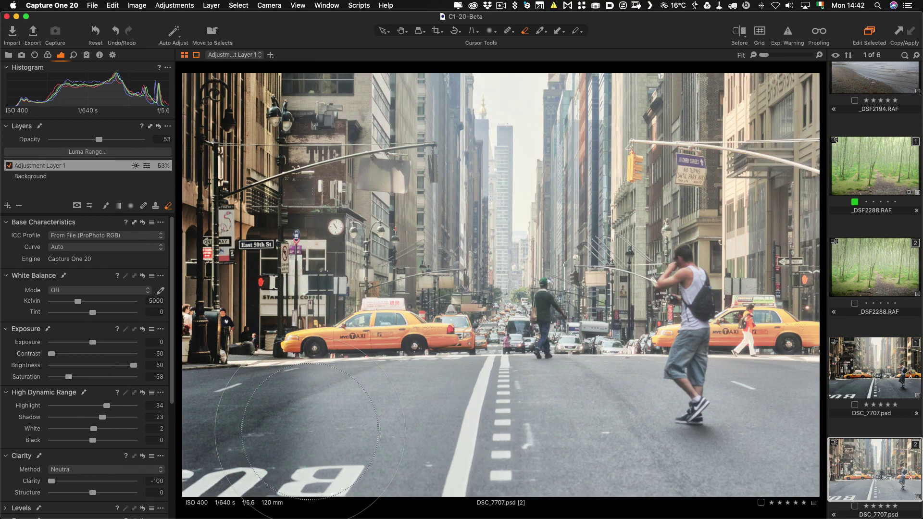
mouse_move(178, 433)
left_mouse_down()
mouse_move(384, 462)
mouse_move(714, 417)
mouse_move(796, 458)
mouse_move(783, 317)
mouse_move(788, 116)
mouse_move(769, 269)
mouse_move(739, 99)
mouse_move(697, 82)
left_mouse_up()
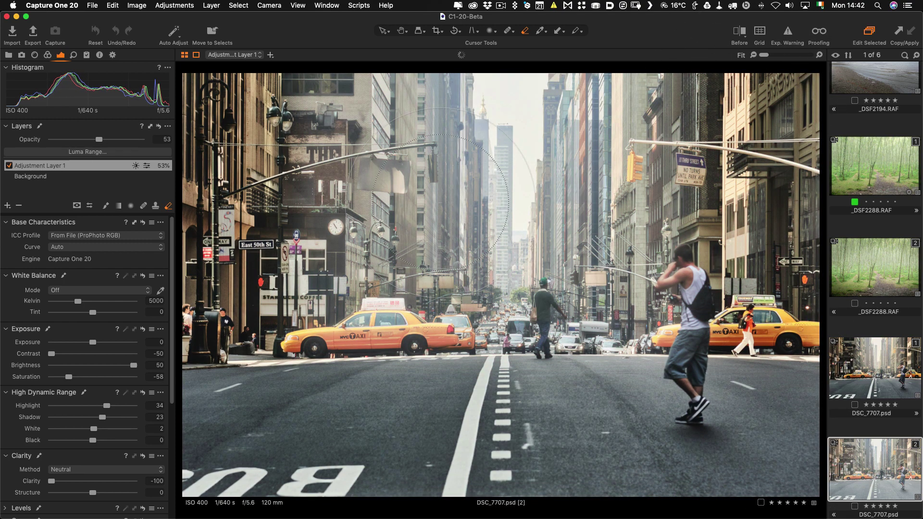
Step: Set the eraser to opacity 44 and flow 22, then lightly erase the near buildings and the man
right_click(451, 228)
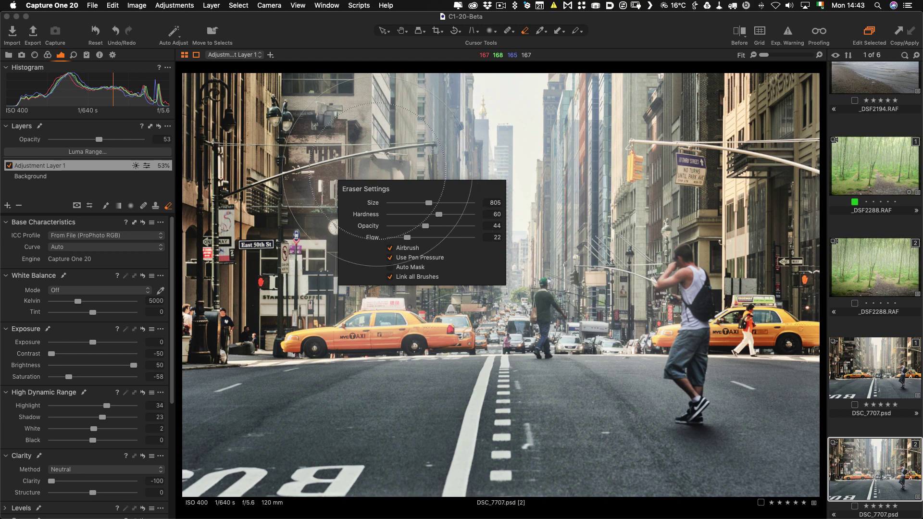
mouse_move(289, 244)
left_mouse_down()
mouse_move(337, 159)
mouse_move(354, 276)
mouse_move(370, 89)
mouse_move(356, 125)
left_mouse_up()
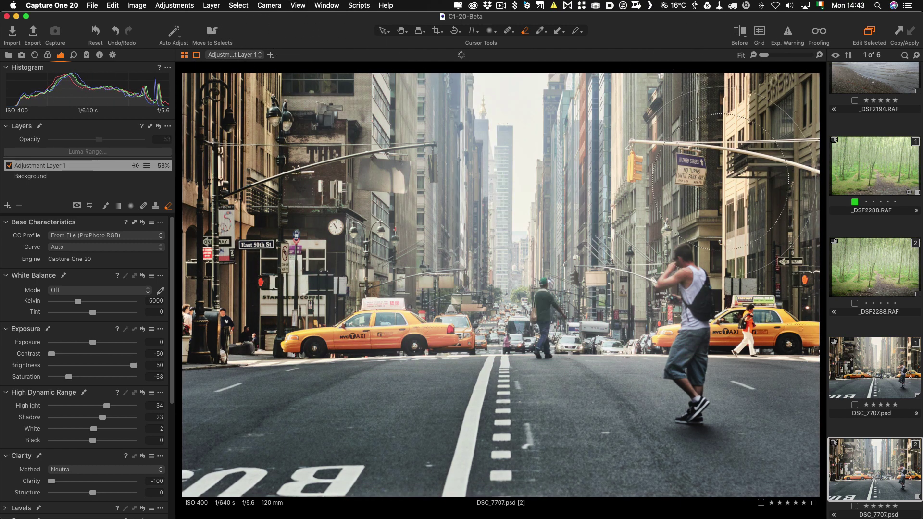
mouse_move(736, 308)
left_mouse_down()
mouse_move(721, 252)
mouse_move(750, 120)
left_mouse_up()
mouse_move(317, 153)
left_mouse_down()
mouse_move(289, 399)
mouse_move(274, 391)
mouse_move(211, 413)
mouse_move(742, 323)
mouse_move(760, 289)
left_mouse_up()
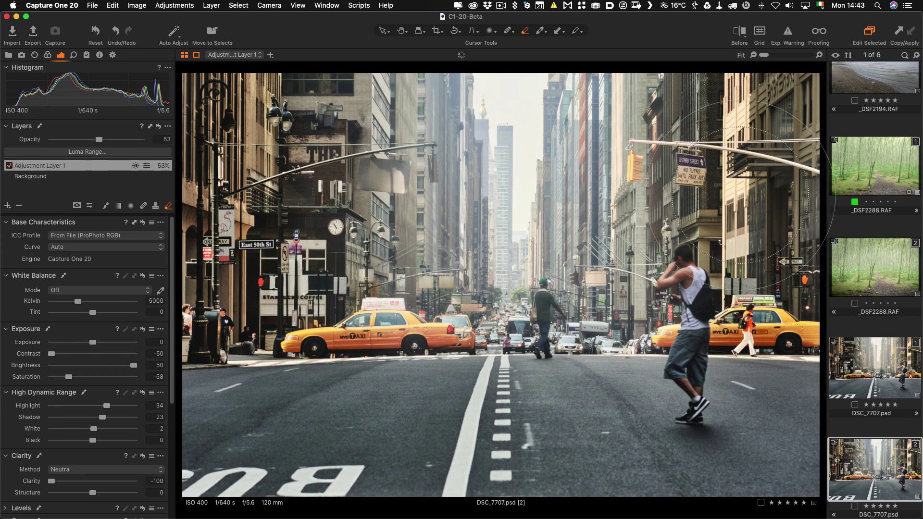
left_click(9, 166)
left_click(8, 166)
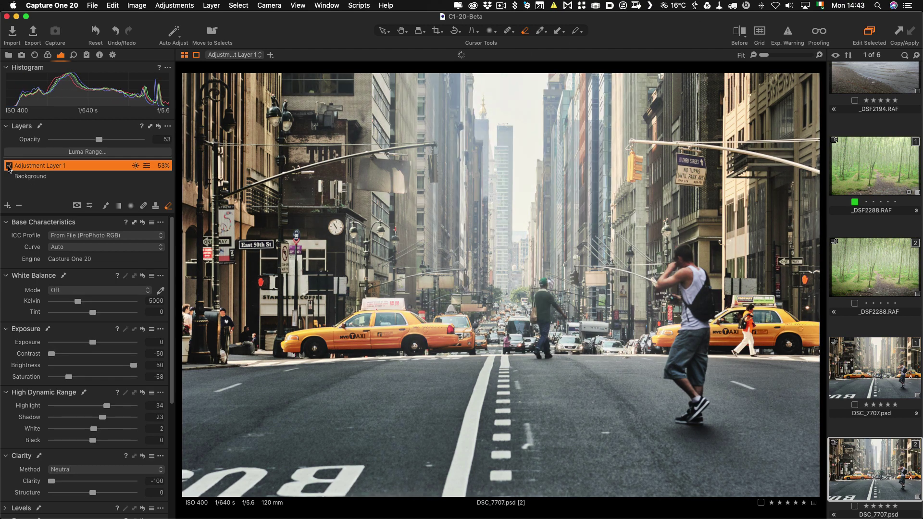